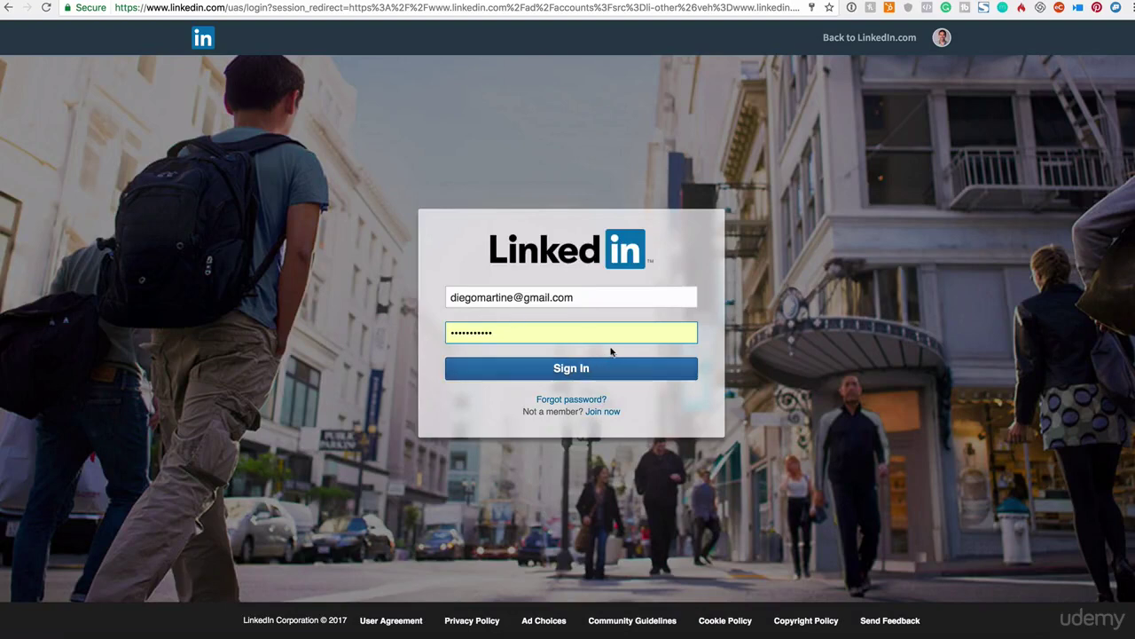
Sign in with the prefilled account credentials and dismiss the offer to save the password.
{"action": "left_click", "coordinate": [574, 370]}
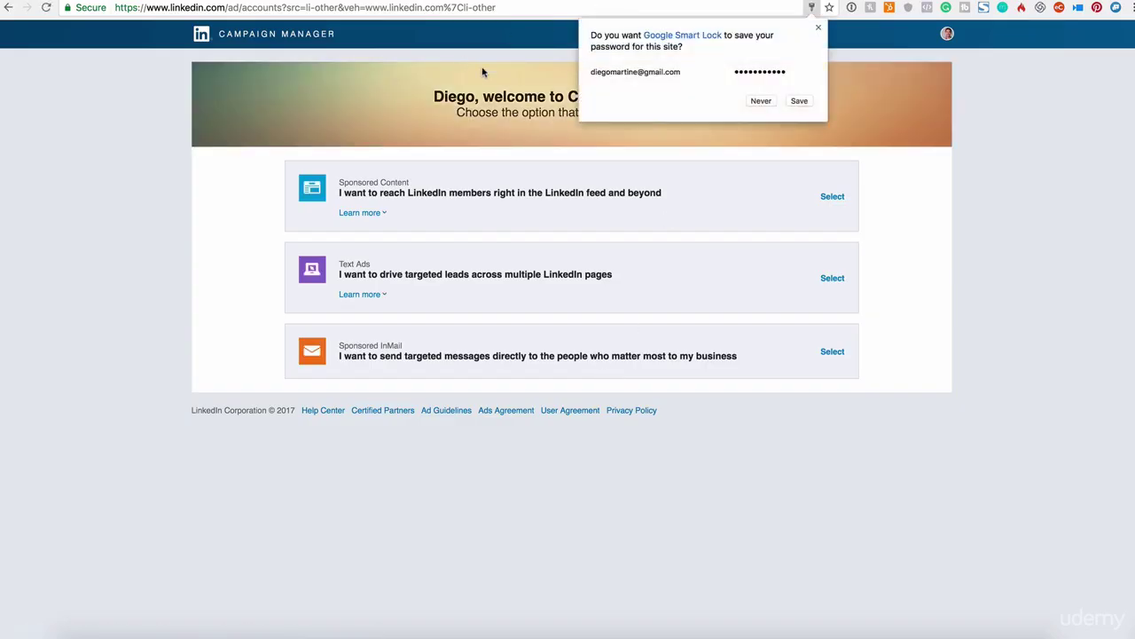
{"action": "left_click", "coordinate": [818, 30]}
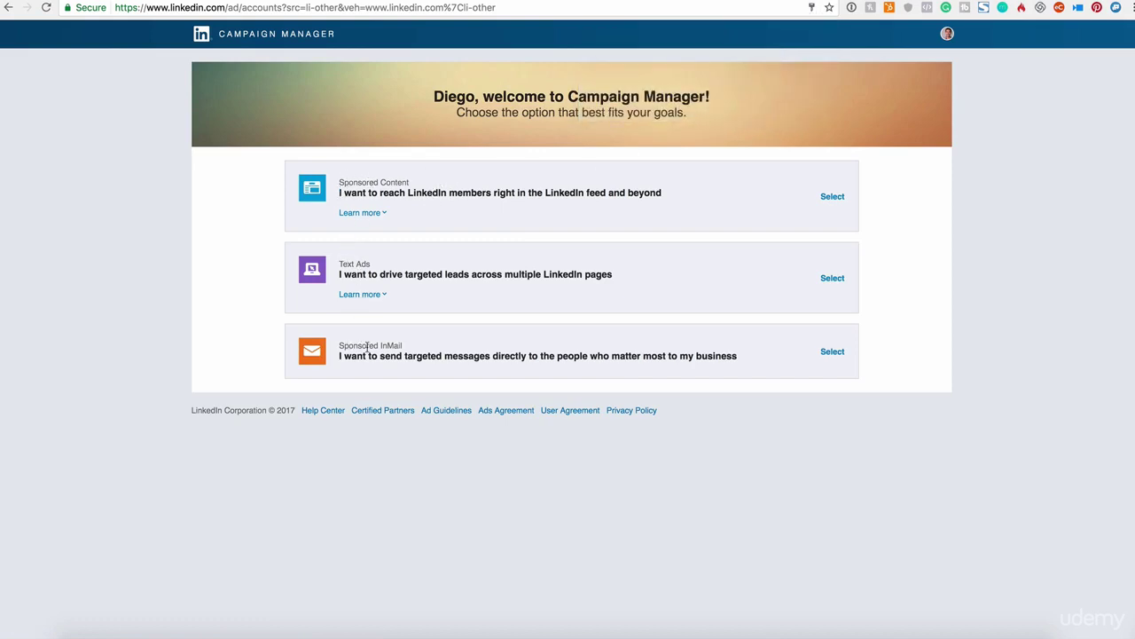
Expand the descriptions of Sponsored Content and Text Ads, and choose Sponsored Content as the campaign type.
{"action": "left_click", "coordinate": [375, 215]}
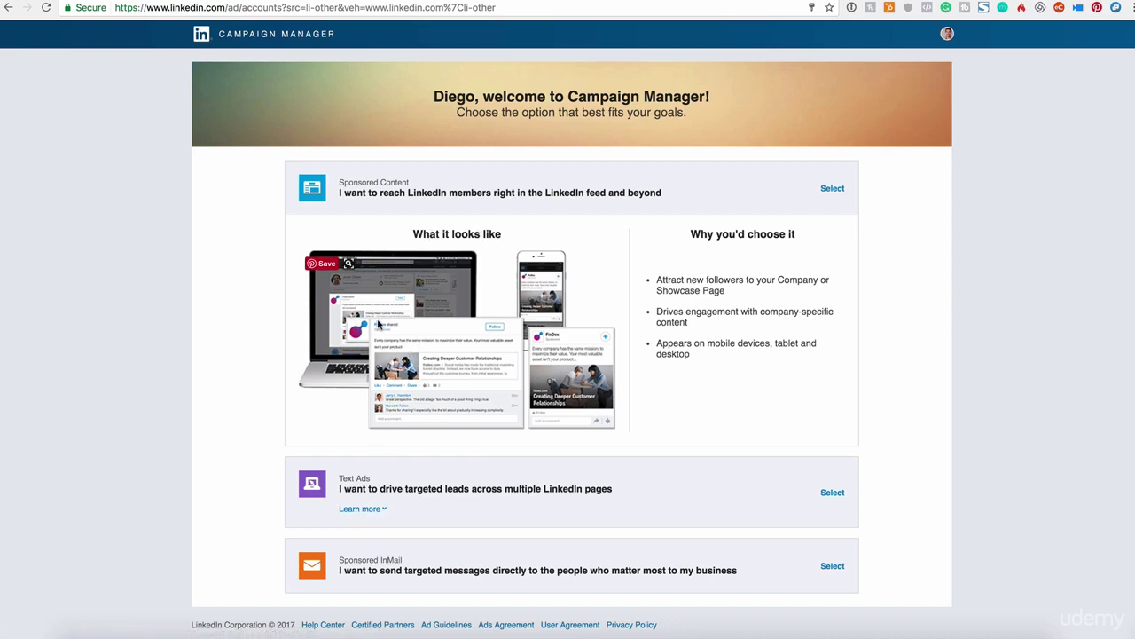
{"action": "left_click", "coordinate": [373, 510]}
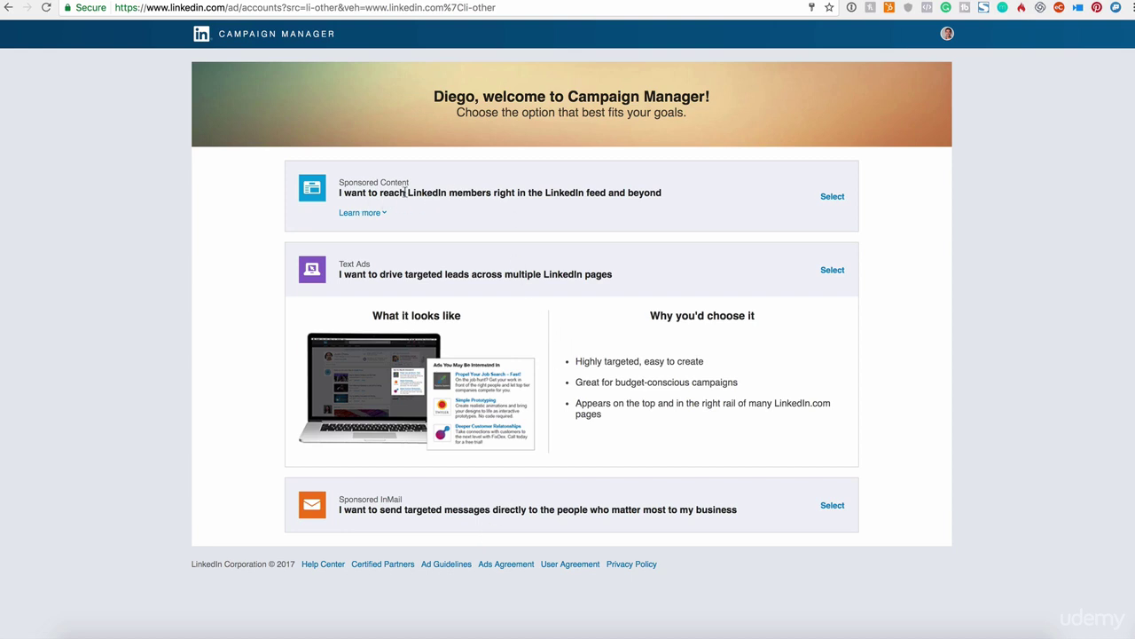
{"action": "left_click_drag", "start_coordinate": [343, 186], "coordinate": [395, 185]}
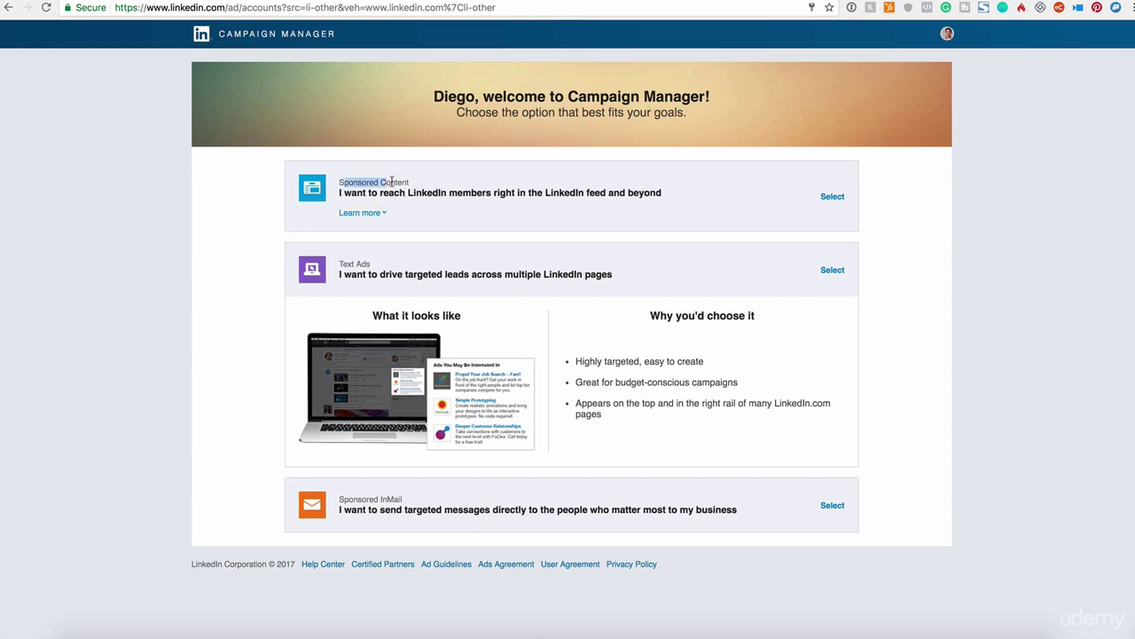
{"action": "left_click", "coordinate": [831, 200]}
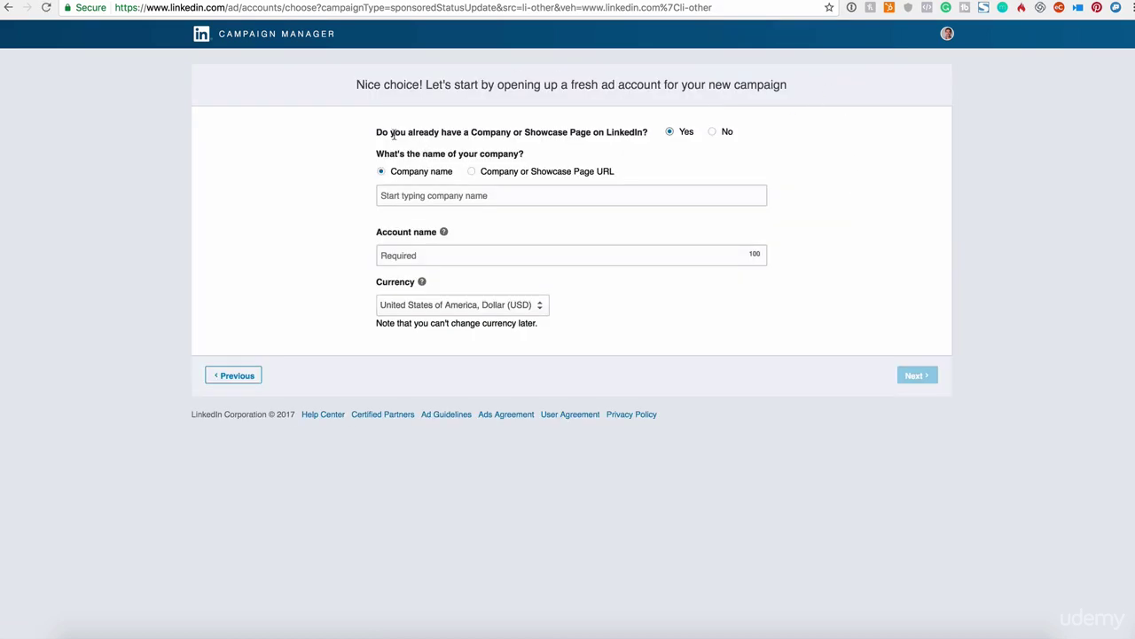
Answer Yes to already having a Company or Showcase Page, search for "up mind" and choose the Up Mind education management company.
{"action": "left_click_drag", "start_coordinate": [388, 130], "coordinate": [635, 130]}
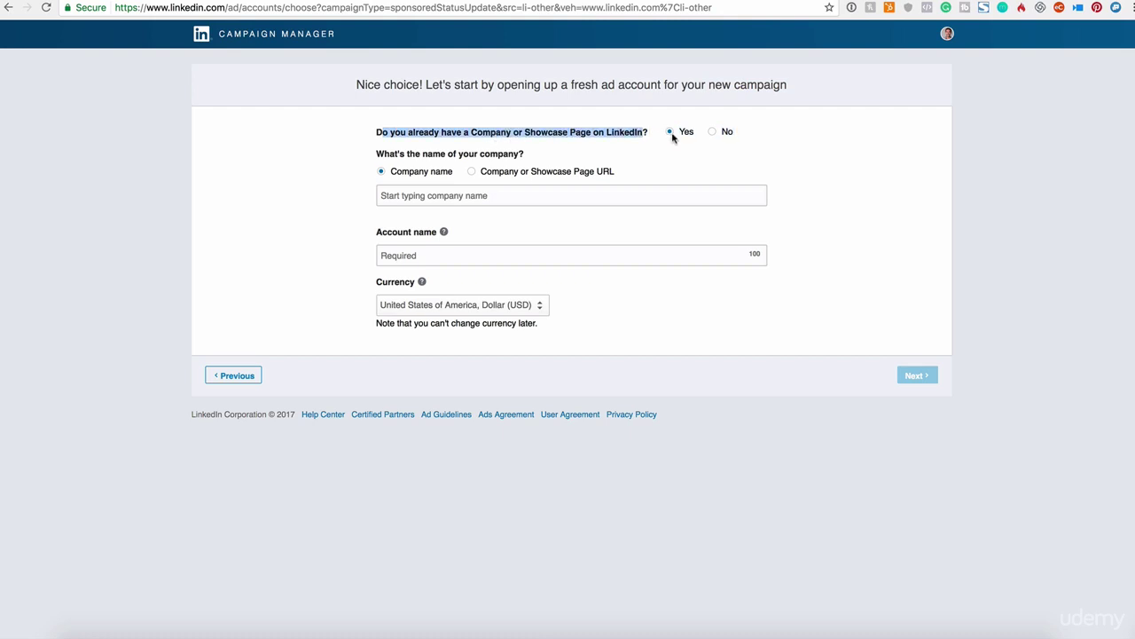
{"action": "left_click", "coordinate": [525, 194]}
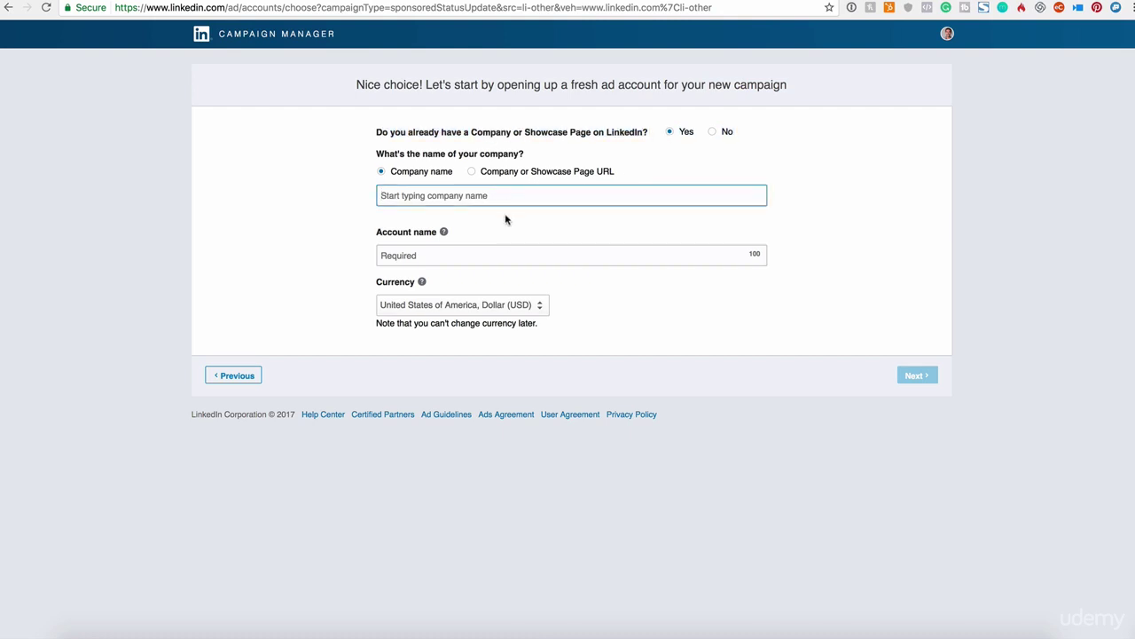
{"action": "left_click", "coordinate": [712, 131]}
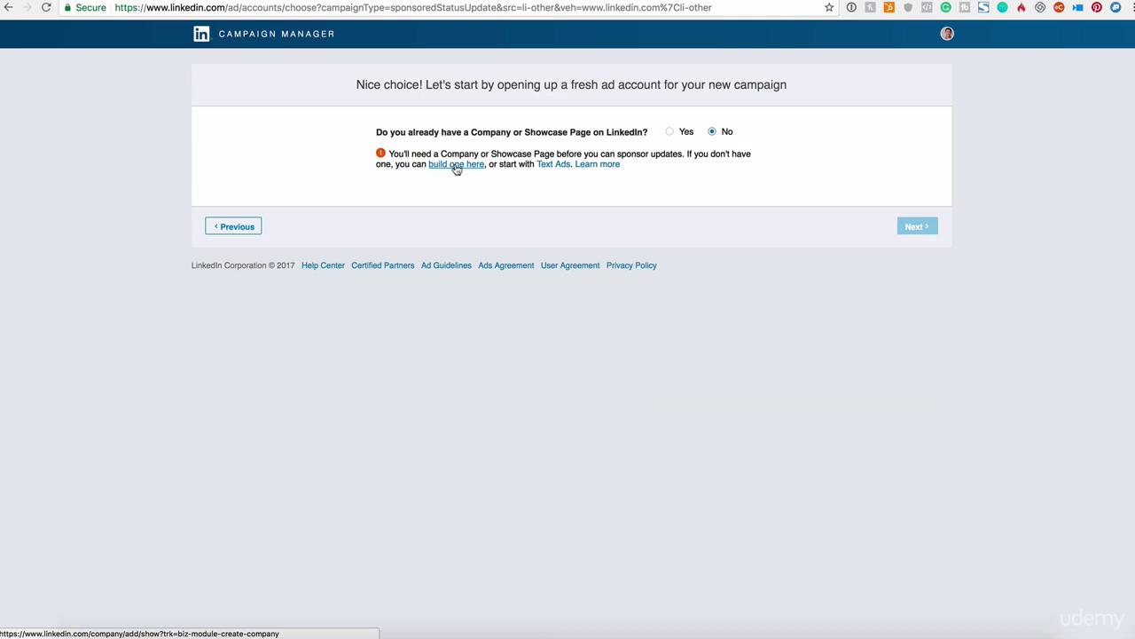
{"action": "left_click", "coordinate": [670, 131]}
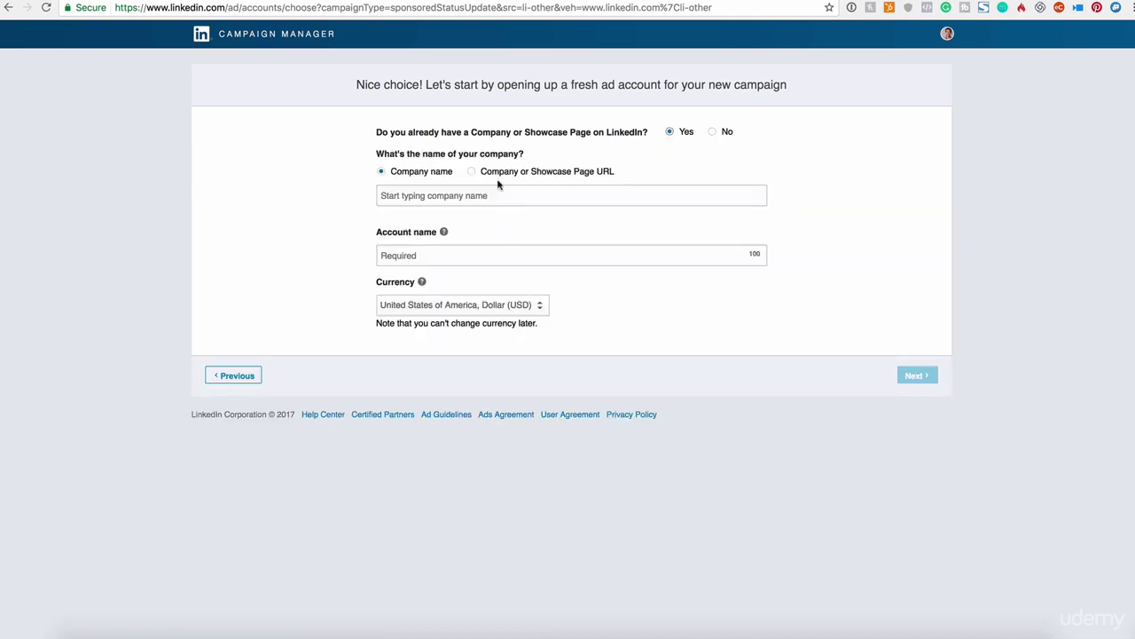
{"action": "left_click", "coordinate": [384, 194]}
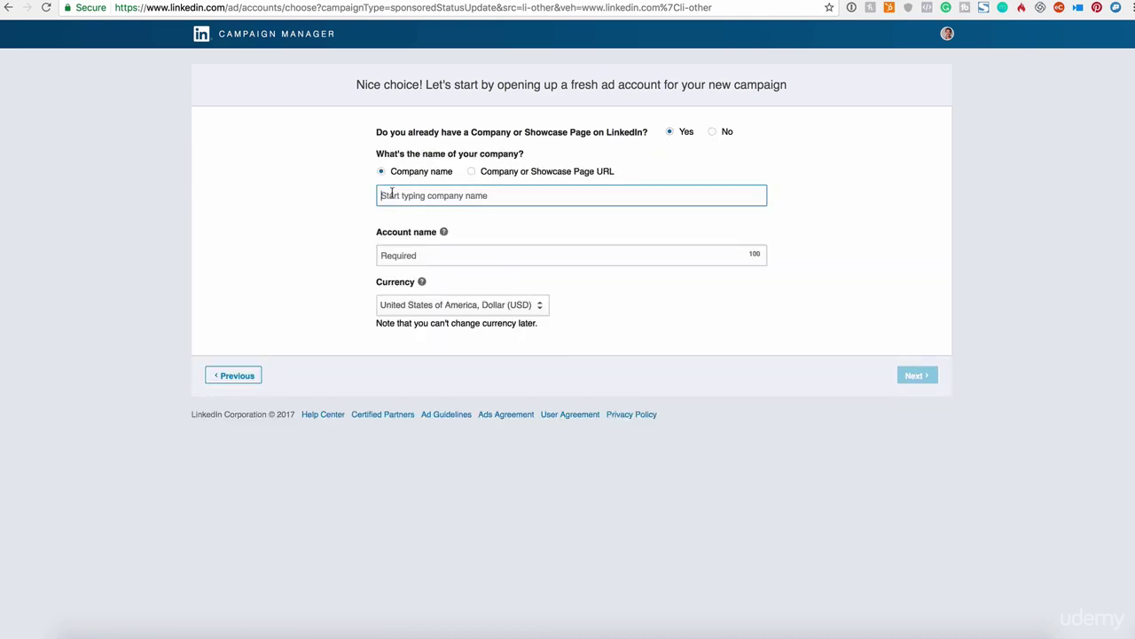
{"action": "type", "text": "up mind"}
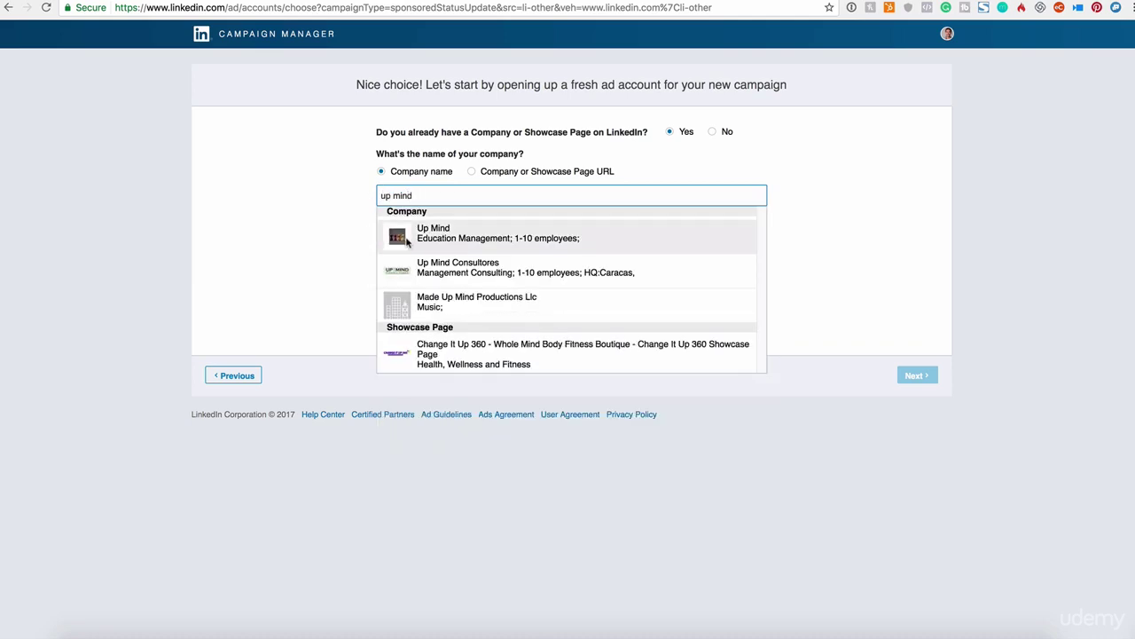
{"action": "left_click", "coordinate": [560, 244]}
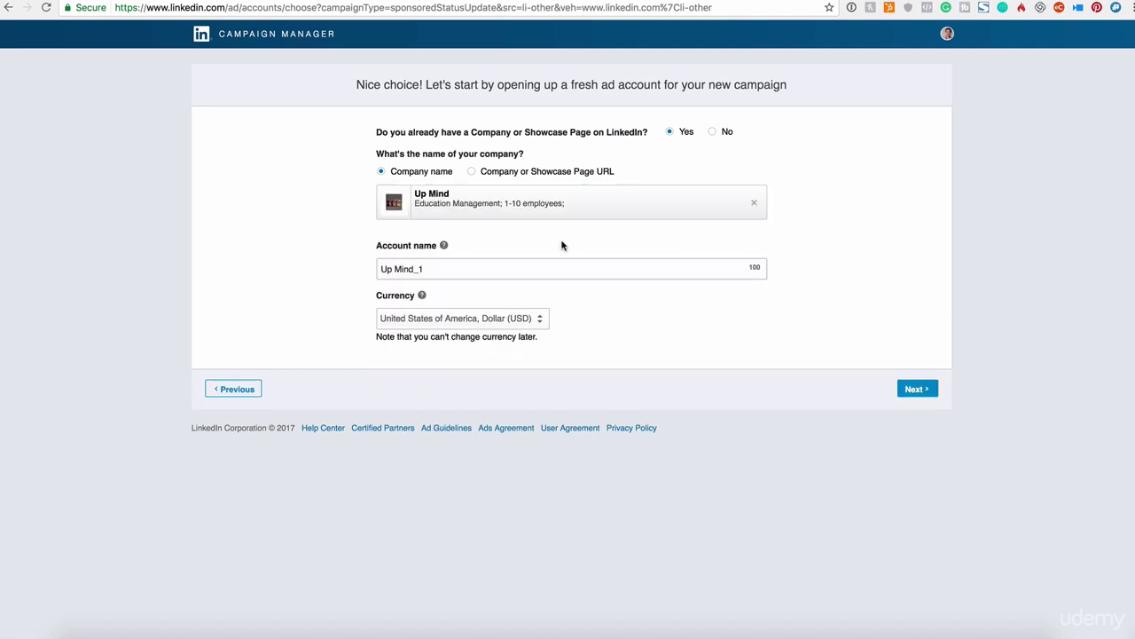
Replace the suggested ad account name with Content Ad LinkedIn.
{"action": "left_click", "coordinate": [440, 268]}
{"action": "left_click_drag", "start_coordinate": [443, 268], "coordinate": [317, 263]}
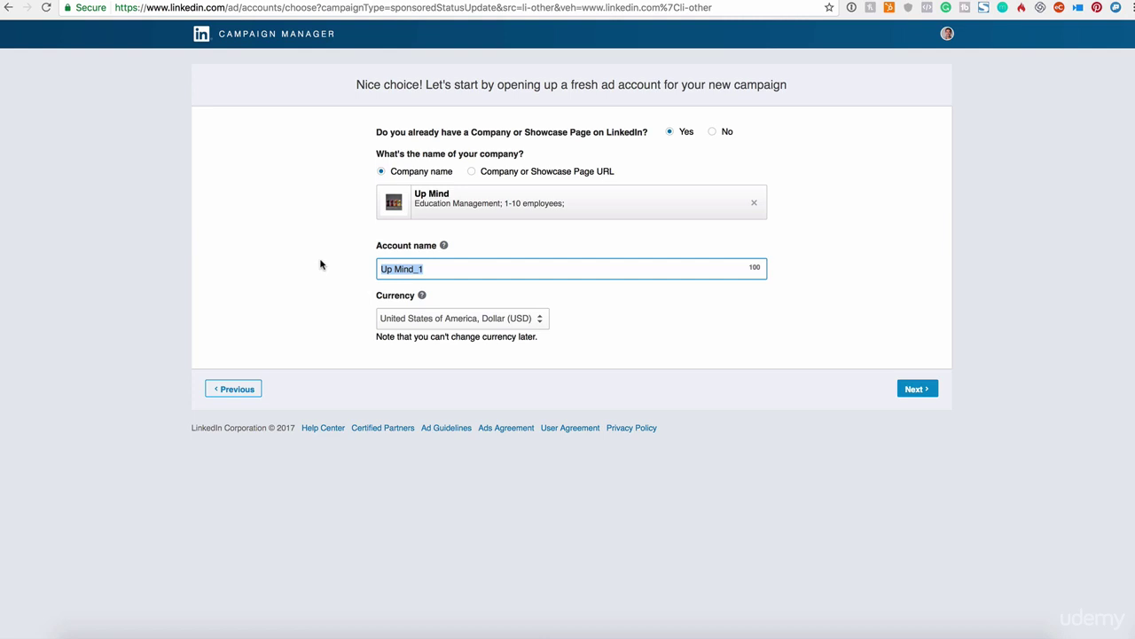
{"action": "type", "text": "S"}
{"action": "key", "text": "BackSpace"}
{"action": "type", "text": "S"}
{"action": "key", "text": "BackSpace"}
{"action": "type", "text": "Content Ad LinkedIn"}
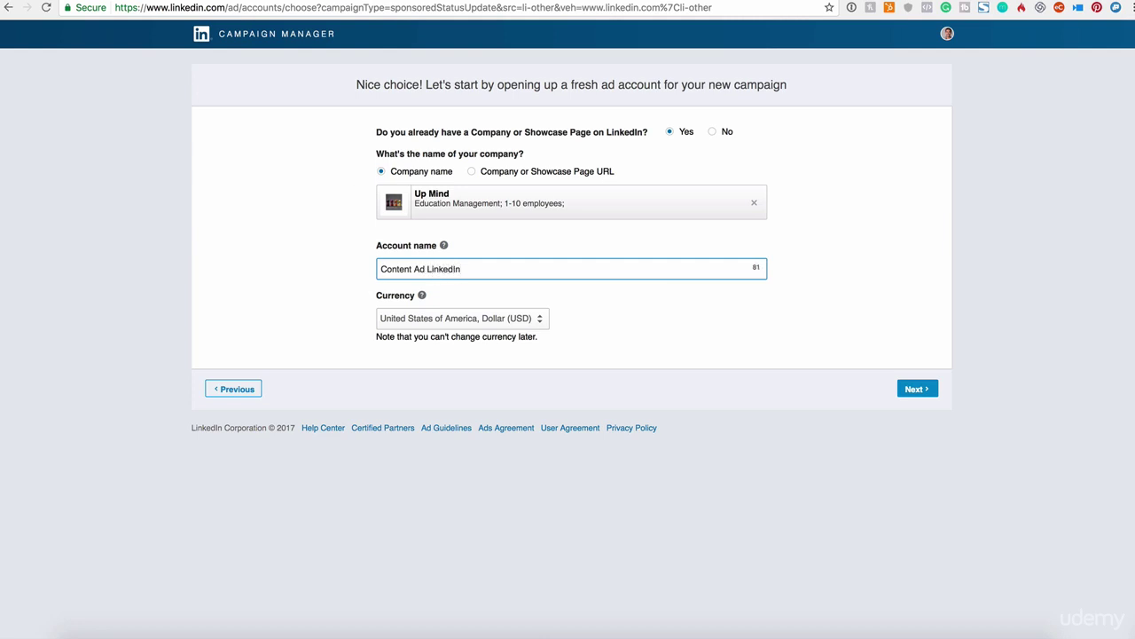
{"action": "left_click_drag", "start_coordinate": [474, 268], "coordinate": [343, 270]}
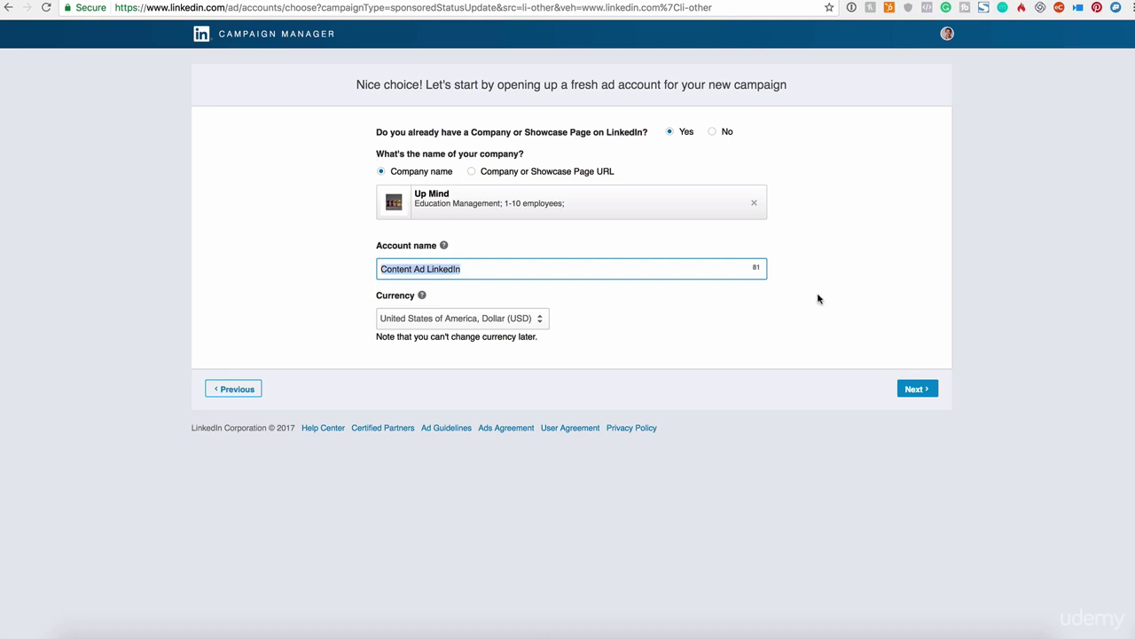
Keep United States of America, Dollar (USD) as the currency and proceed to creating the campaign.
{"action": "left_click", "coordinate": [451, 318]}
{"action": "left_click", "coordinate": [702, 332]}
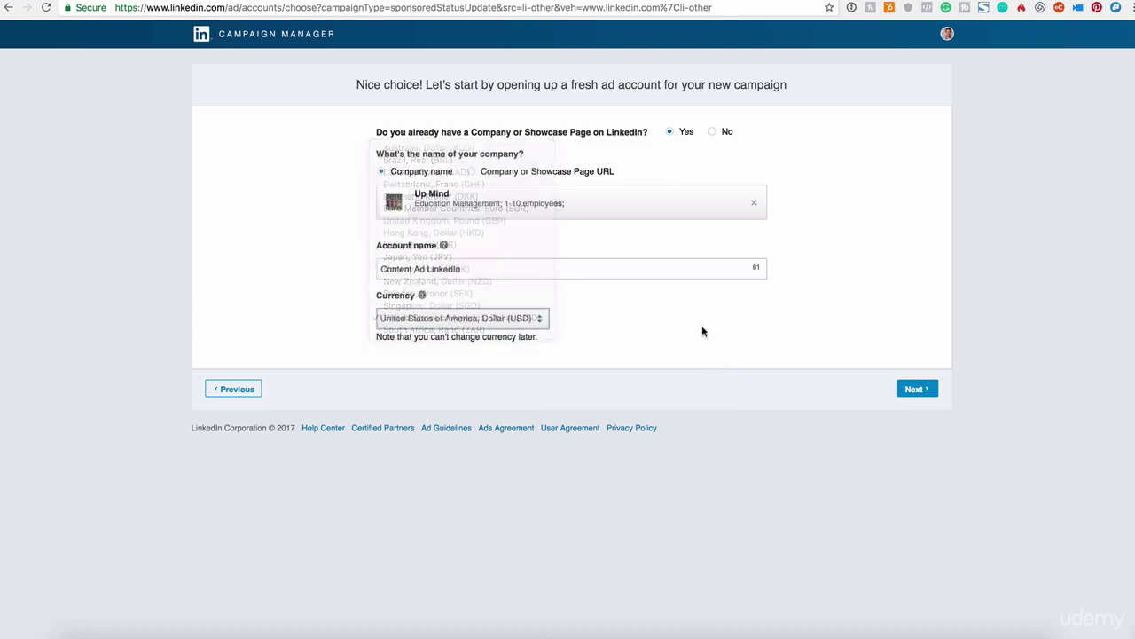
{"action": "left_click", "coordinate": [919, 390]}
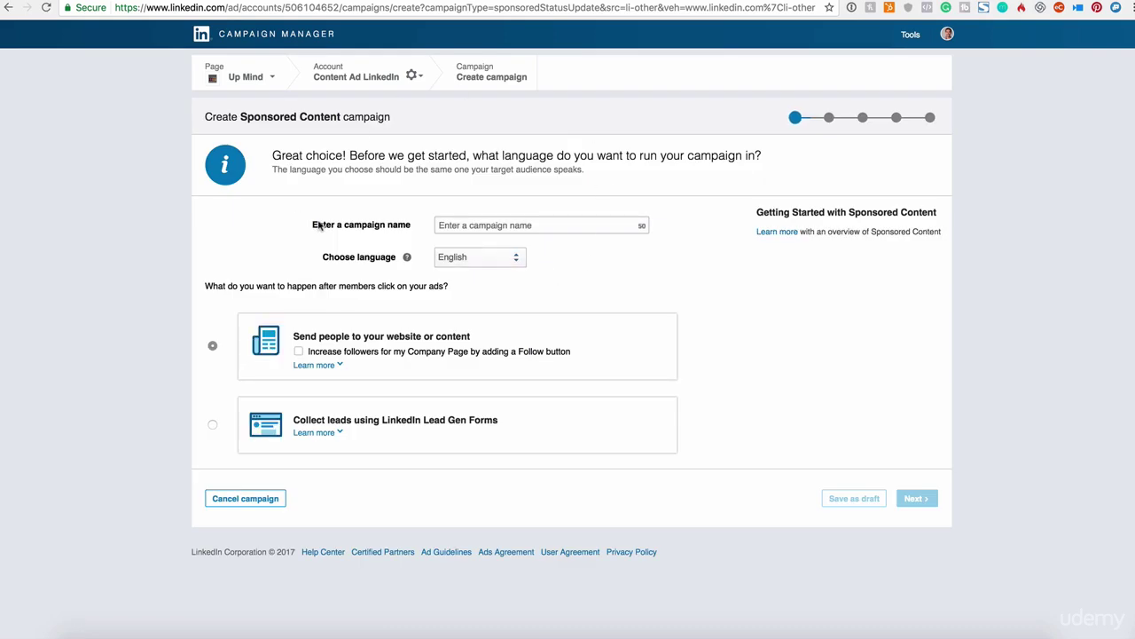
Name the campaign Sponsored Ads Posts and keep English as its language.
{"action": "left_click", "coordinate": [482, 225]}
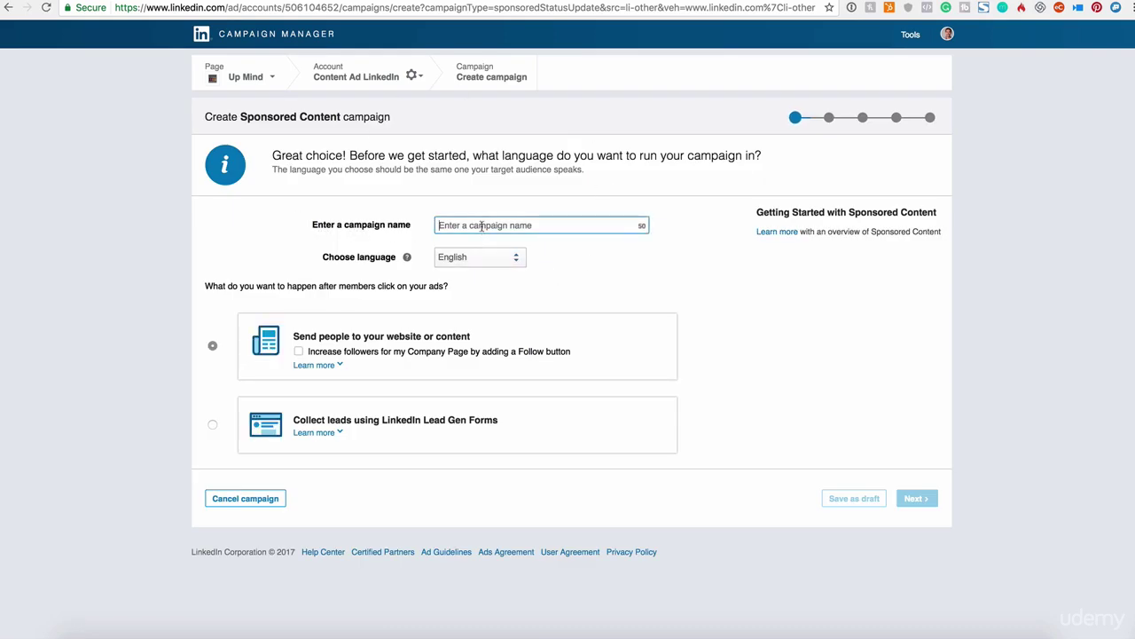
{"action": "type", "text": "Sponsored Ads Posts"}
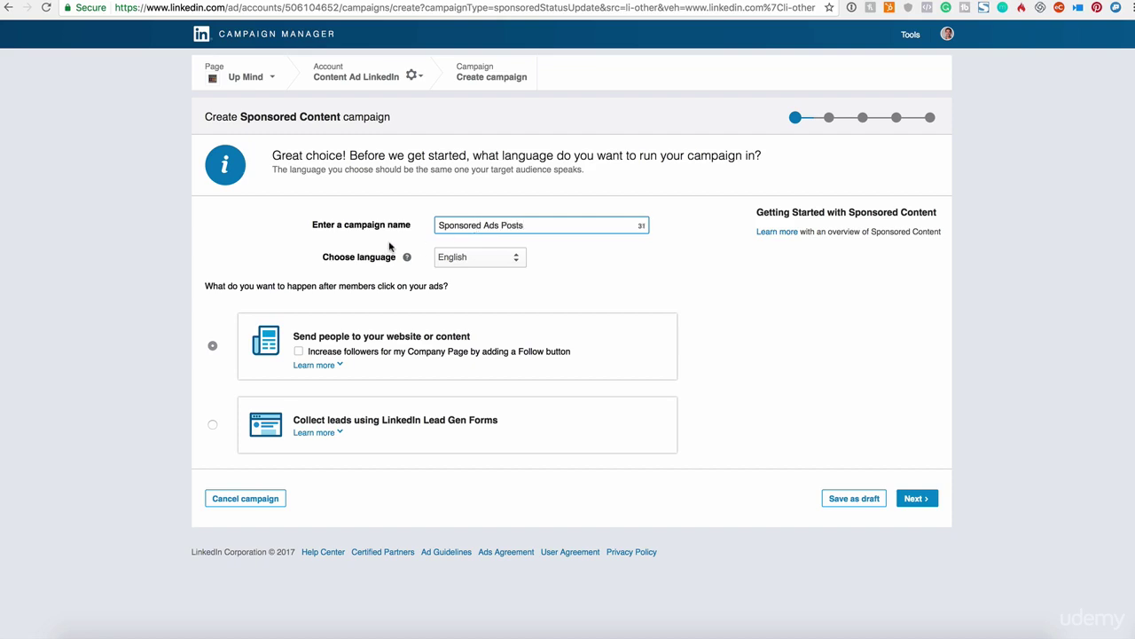
{"action": "left_click", "coordinate": [479, 257]}
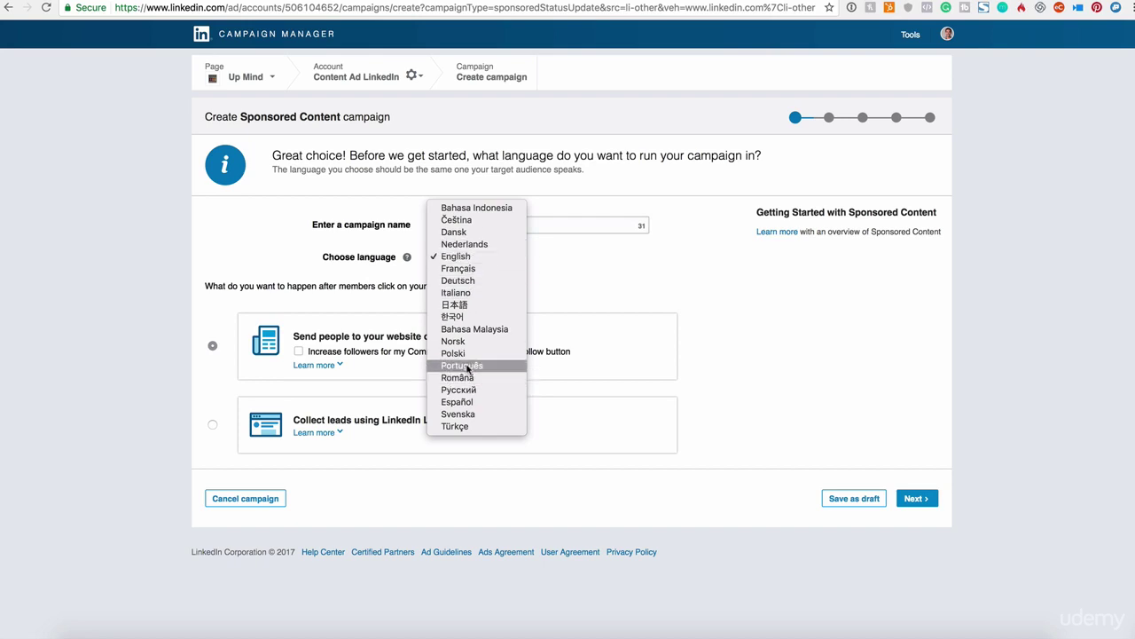
{"action": "left_click", "coordinate": [556, 281]}
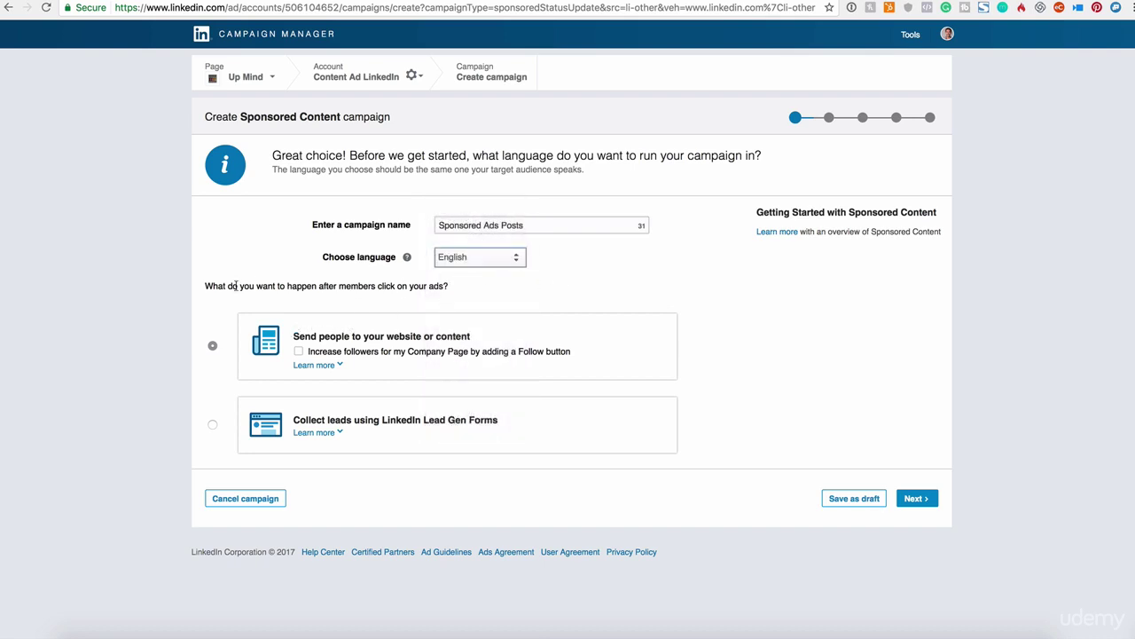
Expand the details of "Send people to your website or content", choose it as the ad click outcome and proceed to the updates.
{"action": "triple_click", "coordinate": [264, 289]}
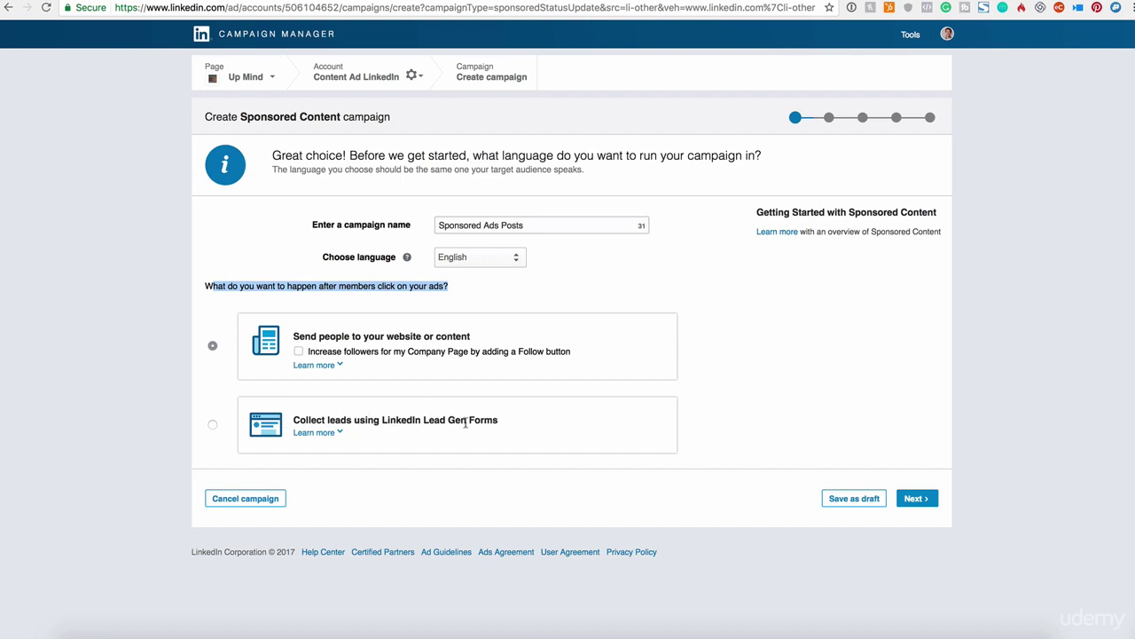
{"action": "left_click", "coordinate": [340, 366]}
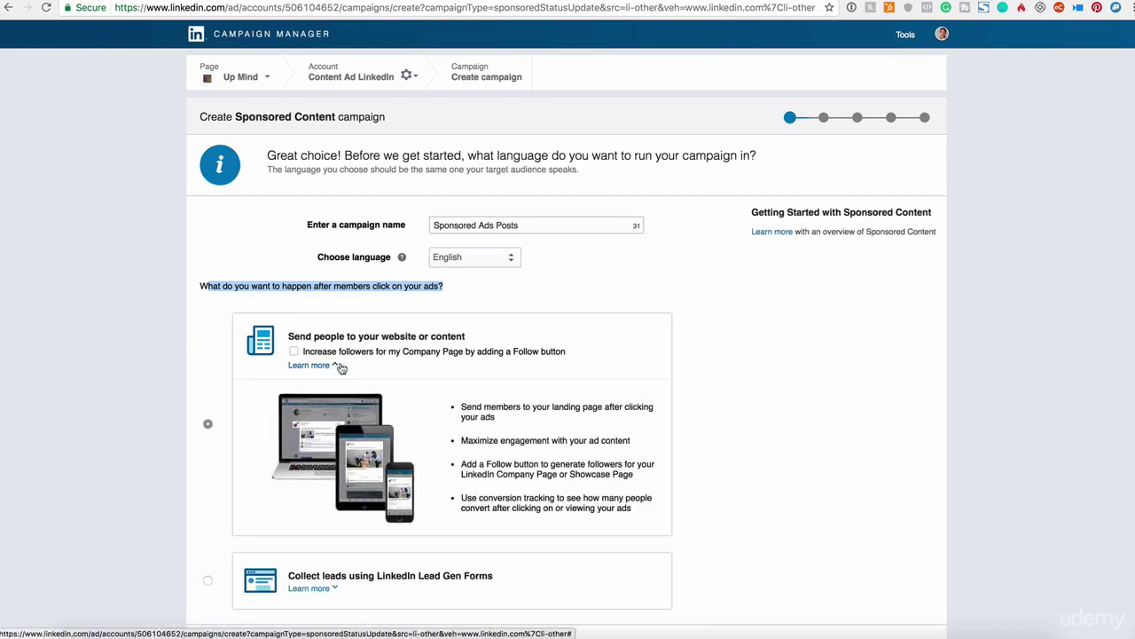
{"action": "scroll", "coordinate": [306, 292], "scroll_direction": "down", "scroll_amount": 2}
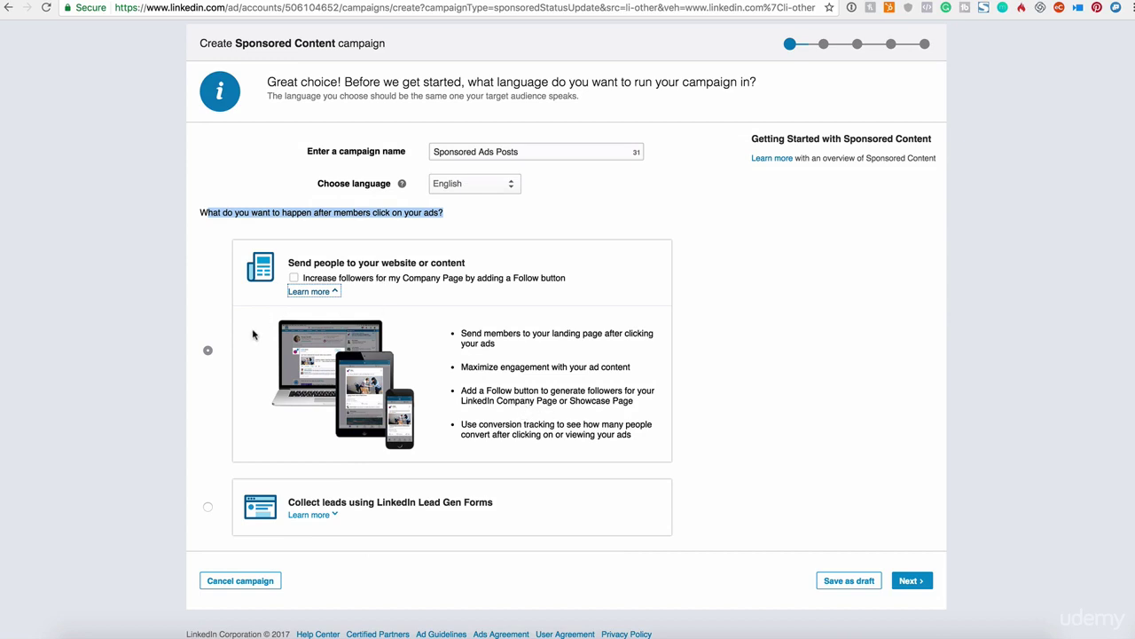
{"action": "left_click", "coordinate": [207, 351]}
{"action": "left_click", "coordinate": [911, 580]}
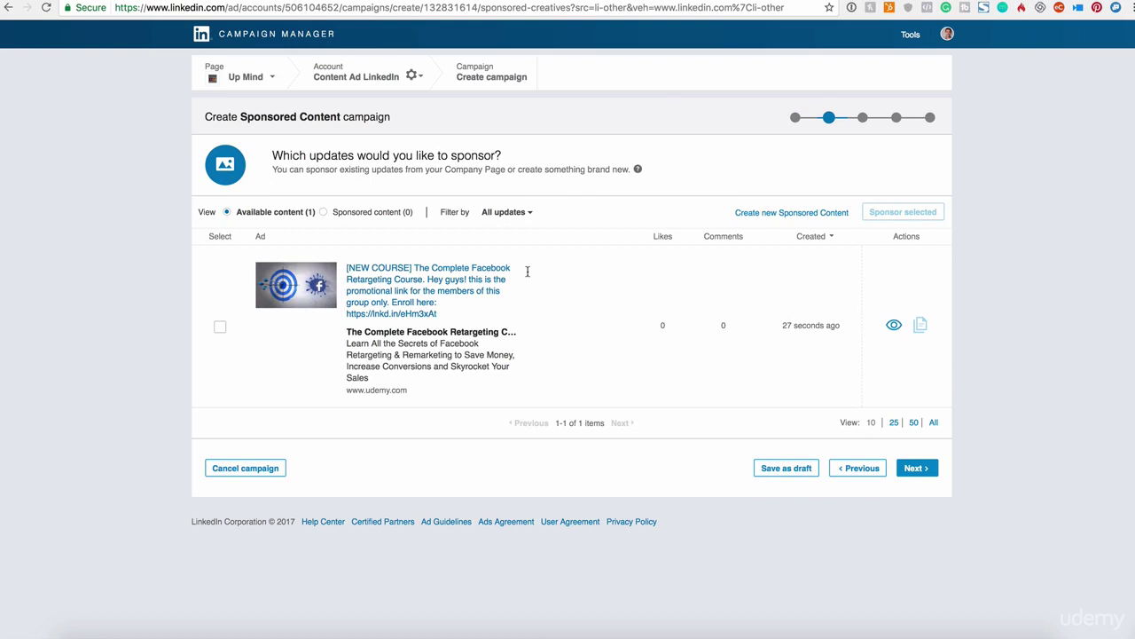
Select the Complete Facebook Retargeting Course update and proceed to audience targeting.
{"action": "left_click", "coordinate": [221, 330]}
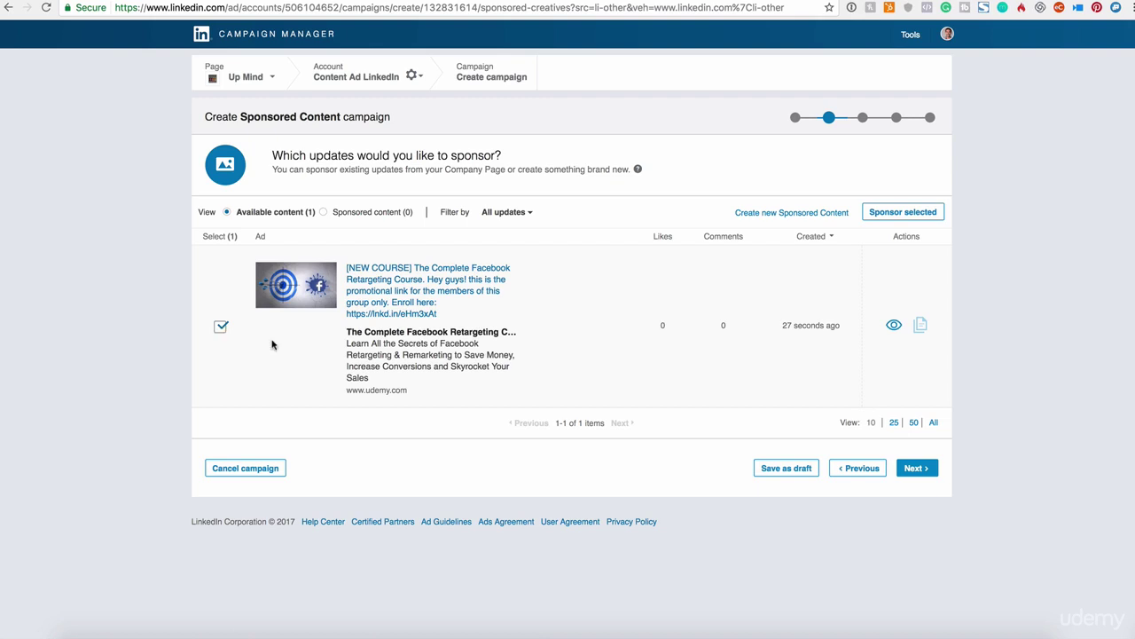
{"action": "left_click_drag", "start_coordinate": [781, 328], "coordinate": [836, 331]}
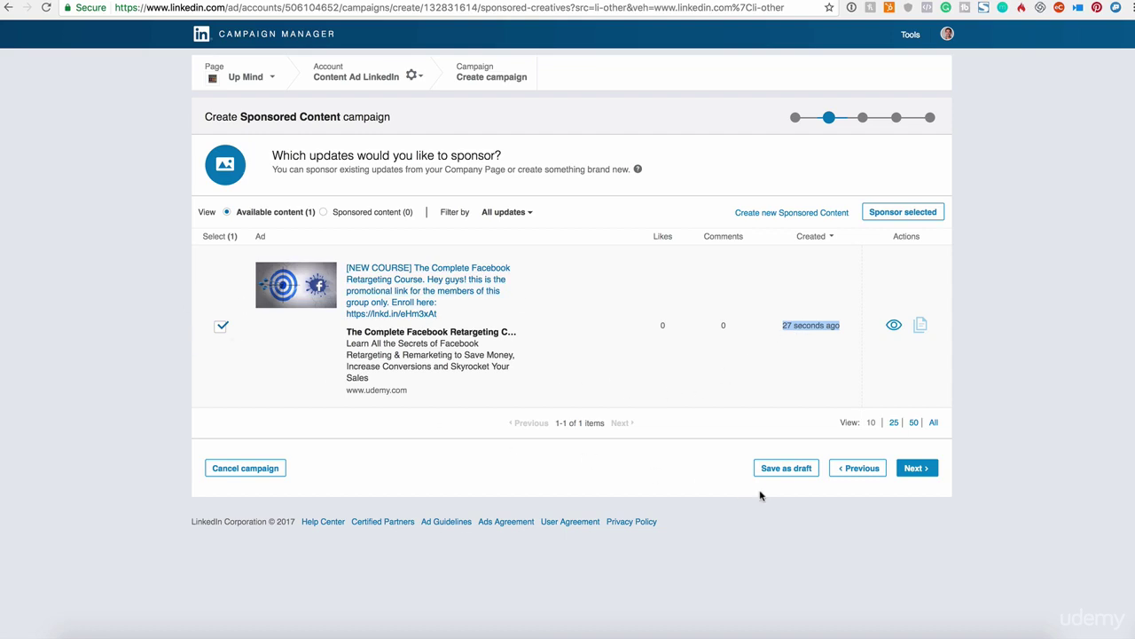
{"action": "left_click", "coordinate": [917, 468]}
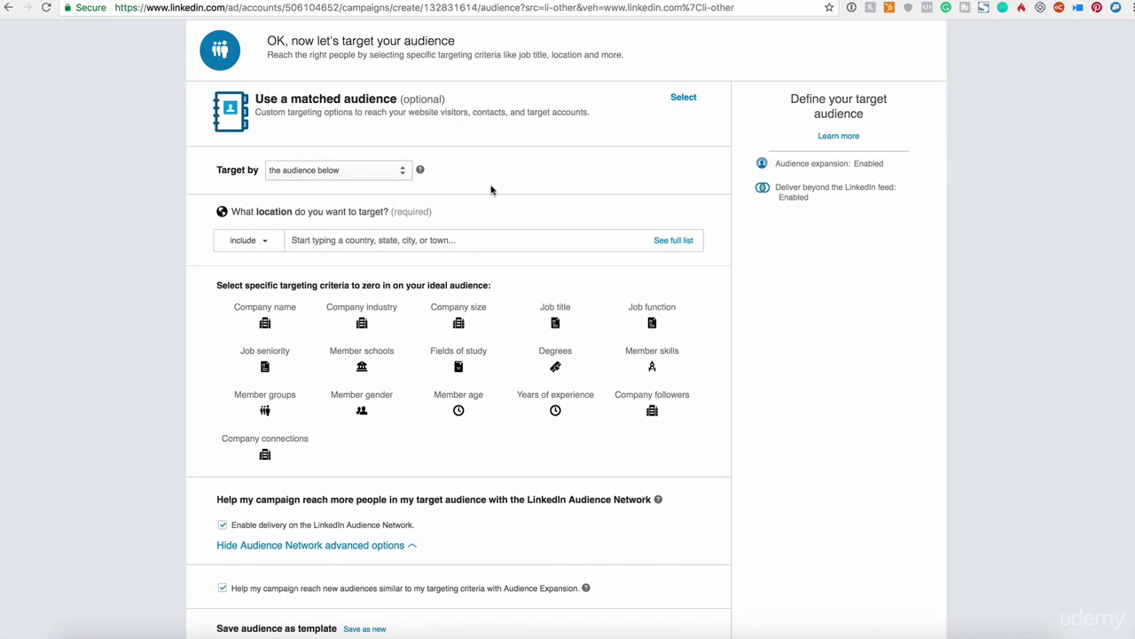
Look over the audience targeting criteria and keep targeting by "the audience below".
{"action": "scroll", "coordinate": [728, 382], "scroll_direction": "down", "scroll_amount": 5}
{"action": "scroll", "coordinate": [728, 381], "scroll_direction": "up", "scroll_amount": 5}
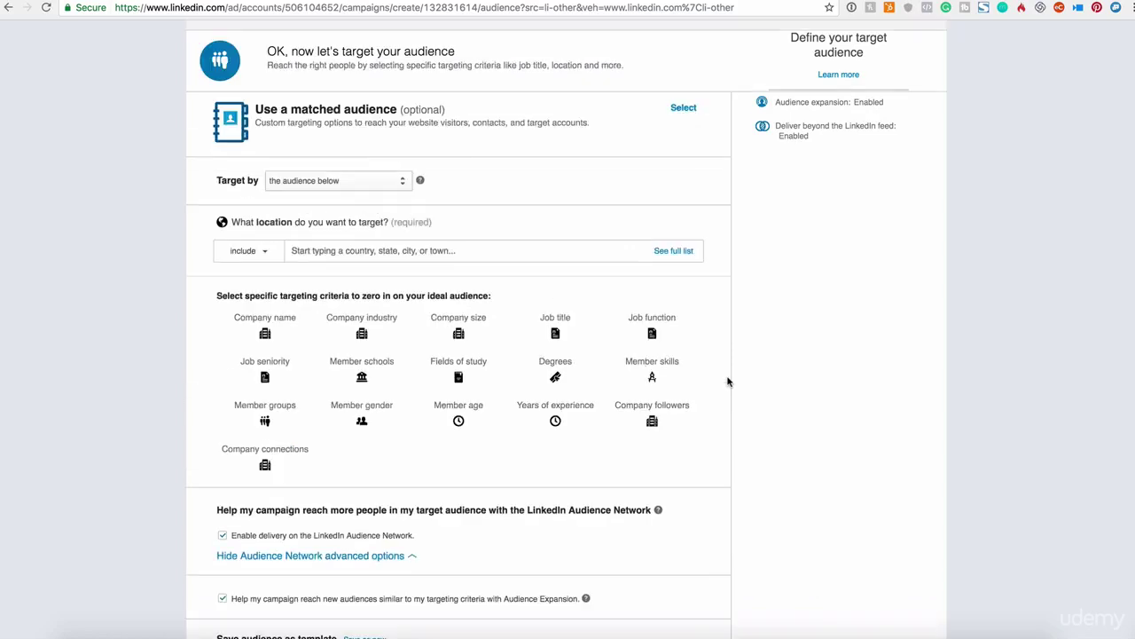
{"action": "scroll", "coordinate": [727, 381], "scroll_direction": "up", "scroll_amount": 2}
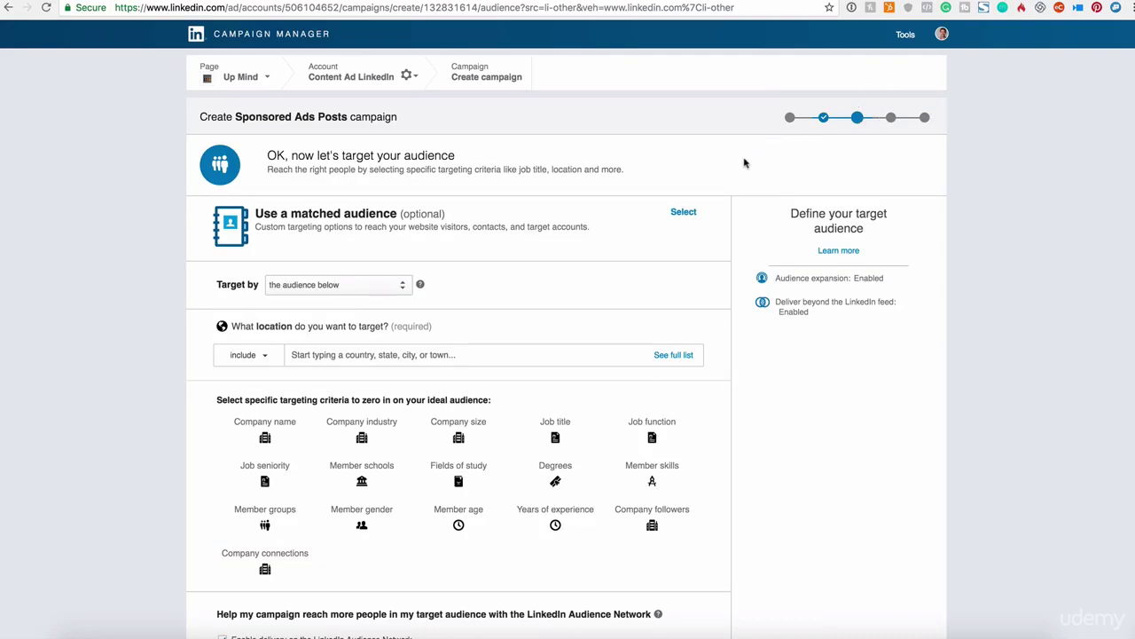
{"action": "left_click", "coordinate": [272, 287]}
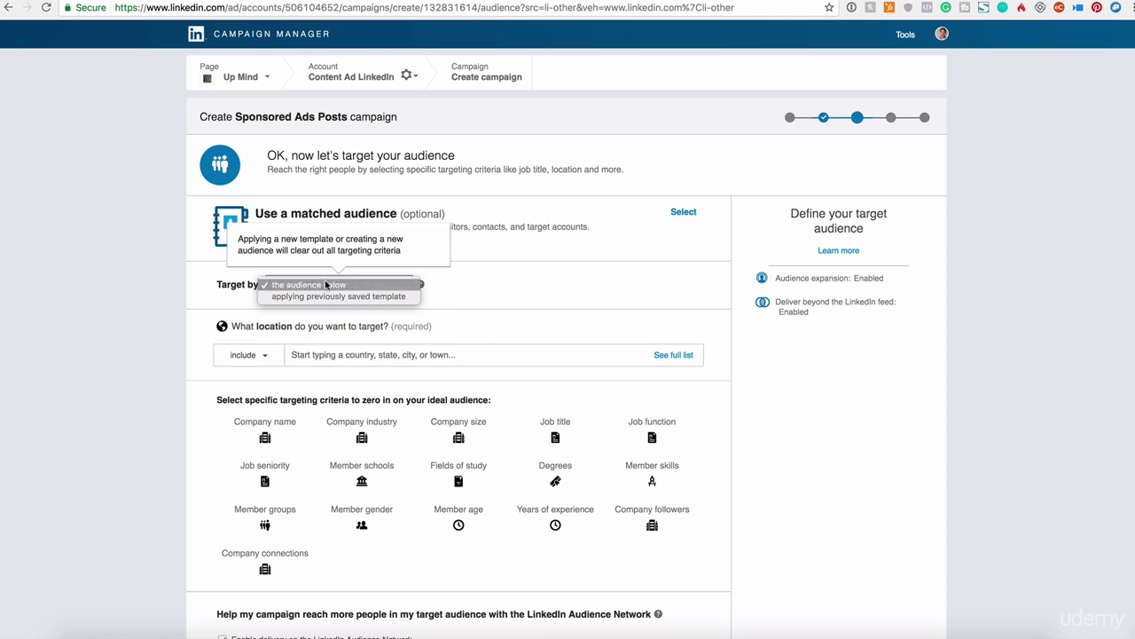
{"action": "left_click", "coordinate": [382, 285]}
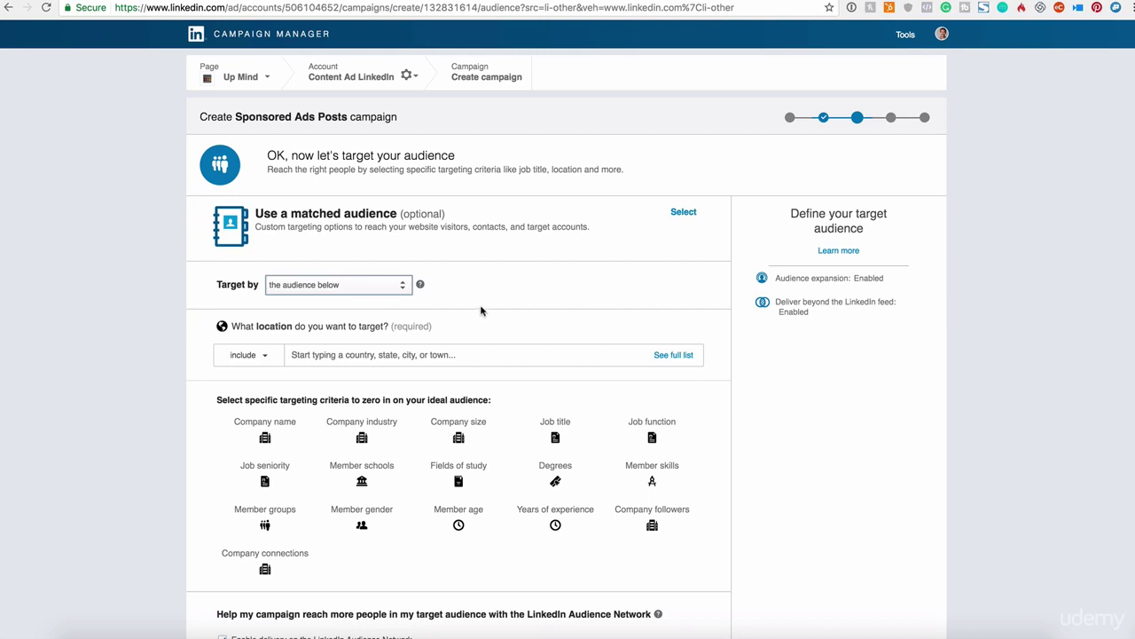
Include the United States and Canada as target locations for the campaign audience.
{"action": "scroll", "coordinate": [361, 369], "scroll_direction": "down", "scroll_amount": 2}
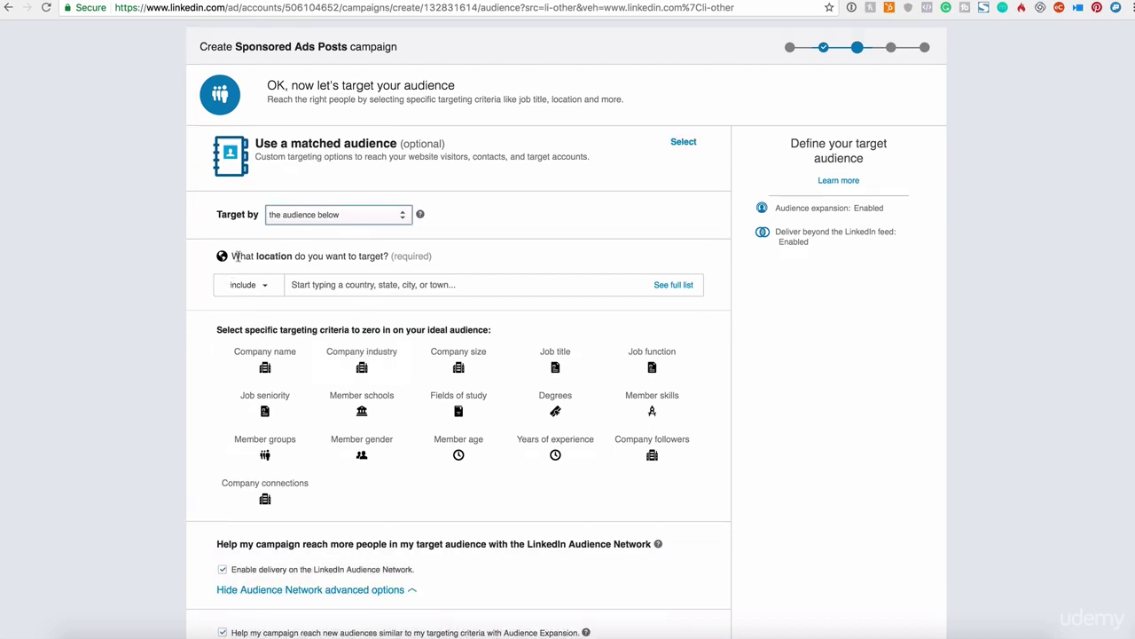
{"action": "left_click", "coordinate": [322, 283]}
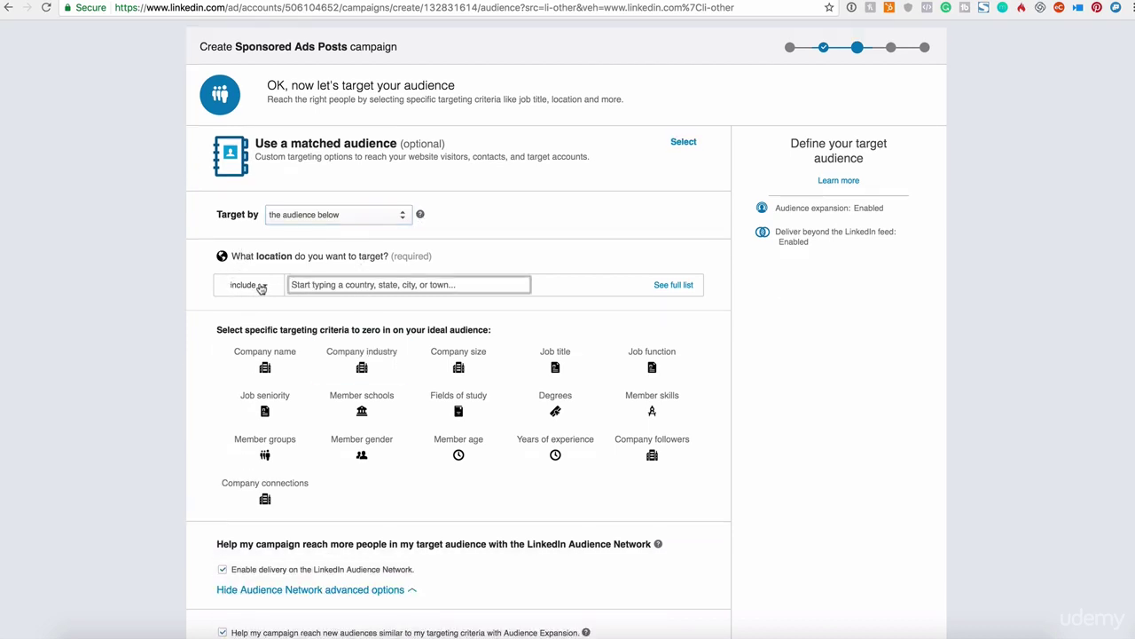
{"action": "left_click", "coordinate": [259, 284]}
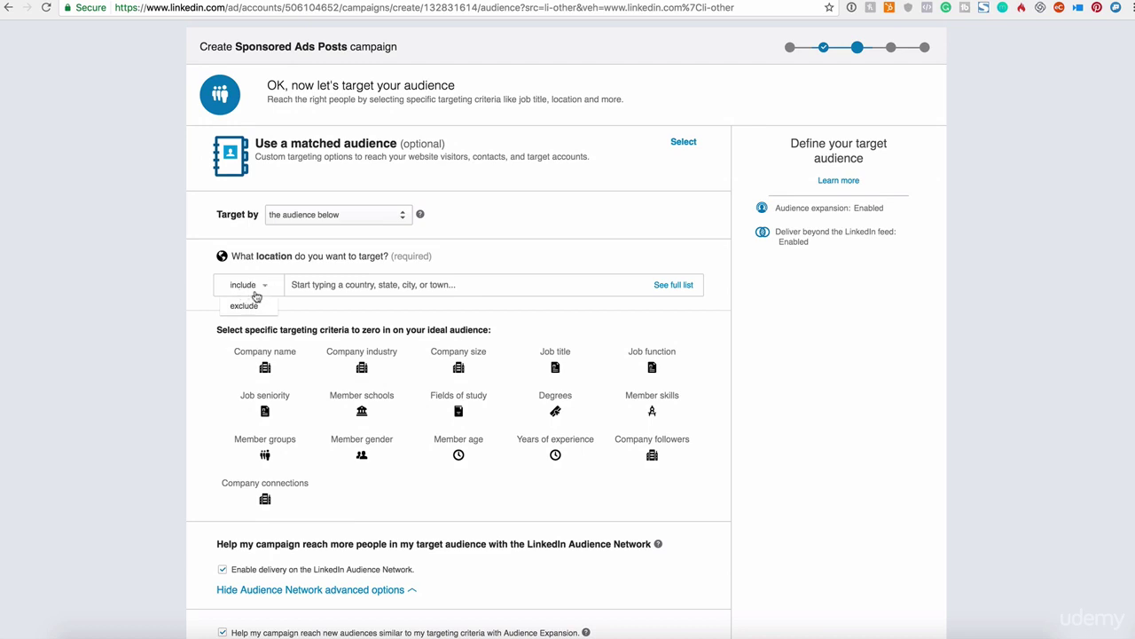
{"action": "left_click", "coordinate": [318, 282]}
{"action": "type", "text": "uganda"}
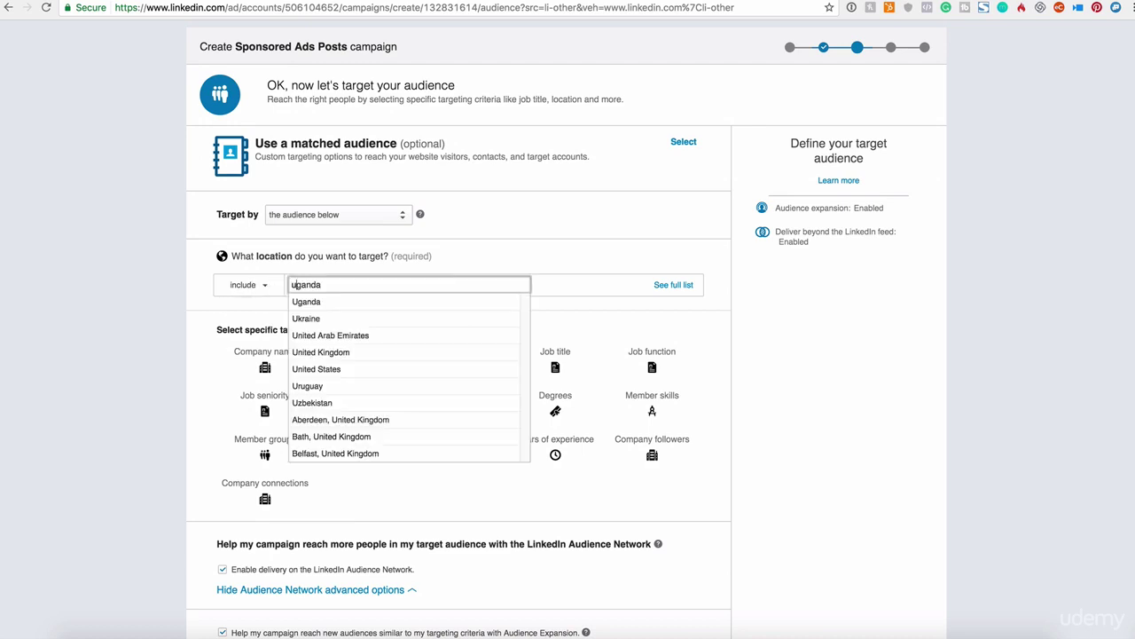
{"action": "type", "text": "nited Arab Emirates"}
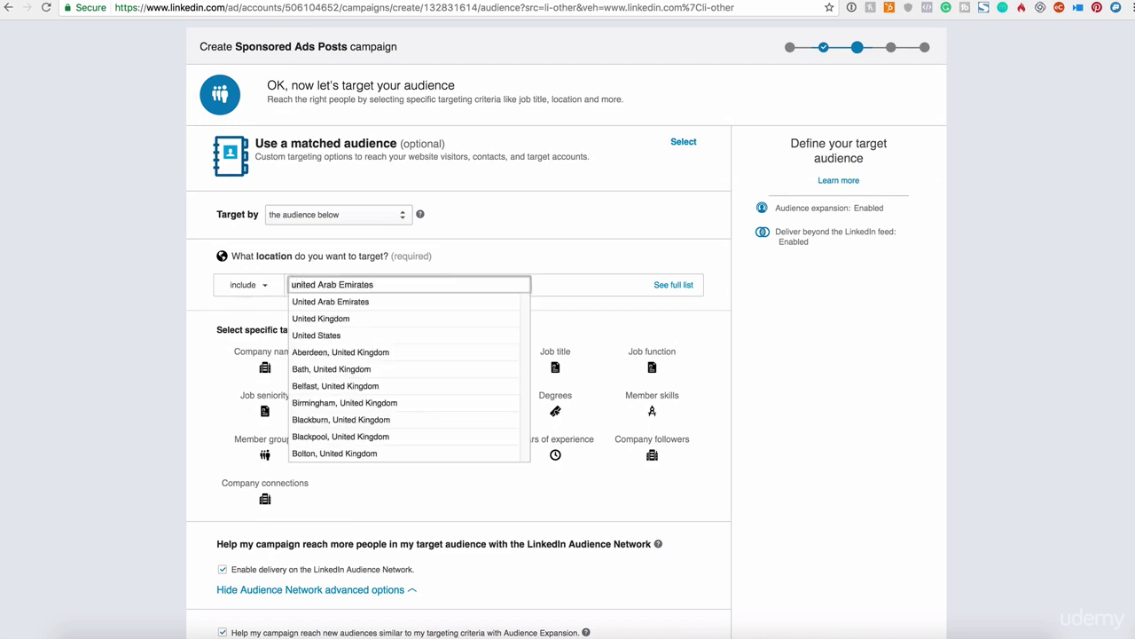
{"action": "key", "text": "Down"}
{"action": "key", "text": "Down"}
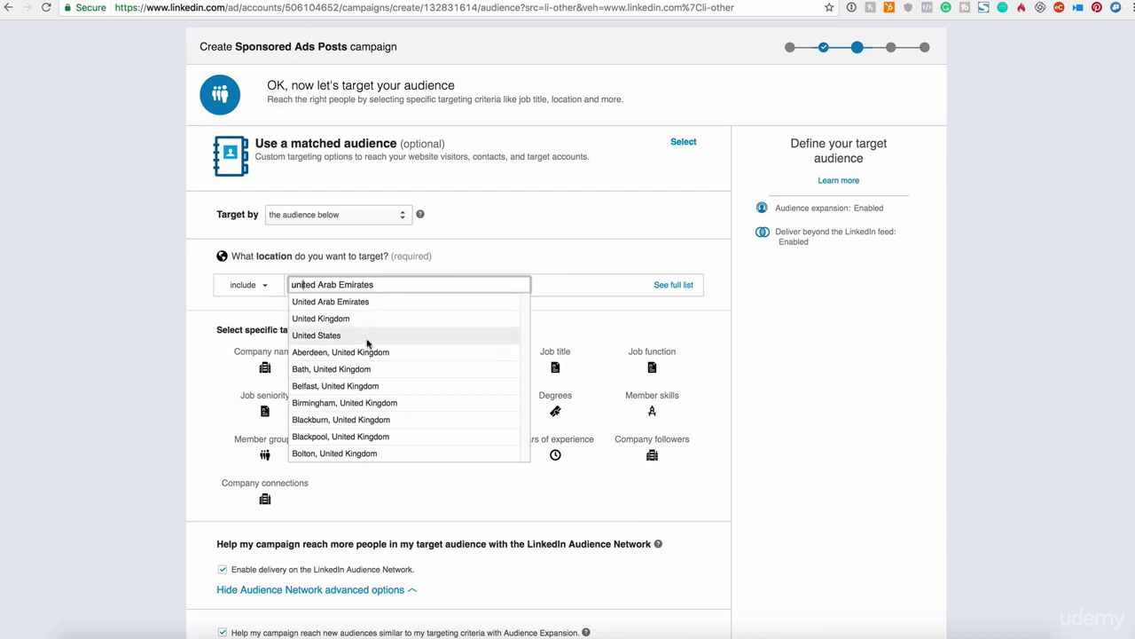
{"action": "key", "text": "Return"}
{"action": "type", "text": "canada"}
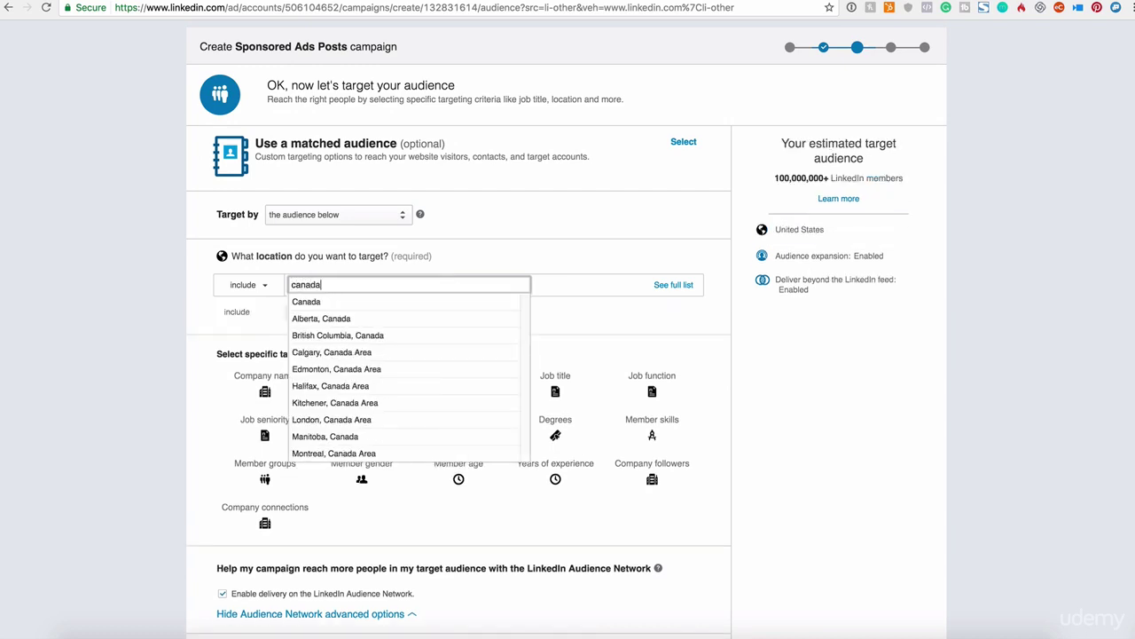
{"action": "left_click", "coordinate": [365, 304]}
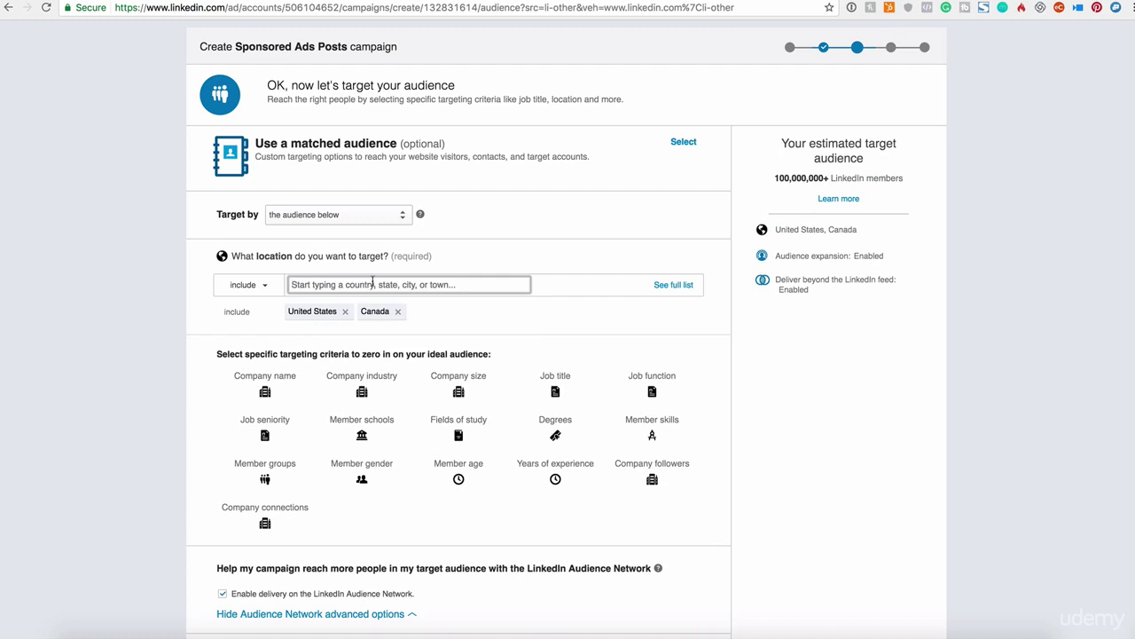
Add the country India to the included target locations.
{"action": "type", "text": "iund"}
{"action": "key", "text": "BackSpace"}
{"action": "key", "text": "BackSpace"}
{"action": "key", "text": "BackSpace"}
{"action": "type", "text": "ndia"}
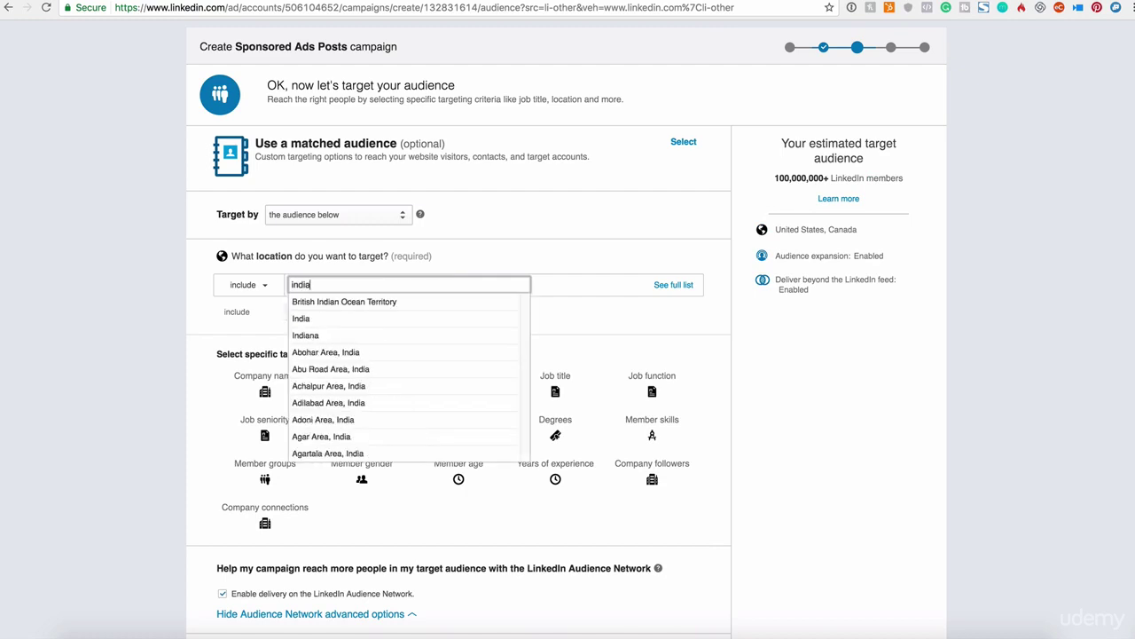
{"action": "left_click", "coordinate": [359, 319]}
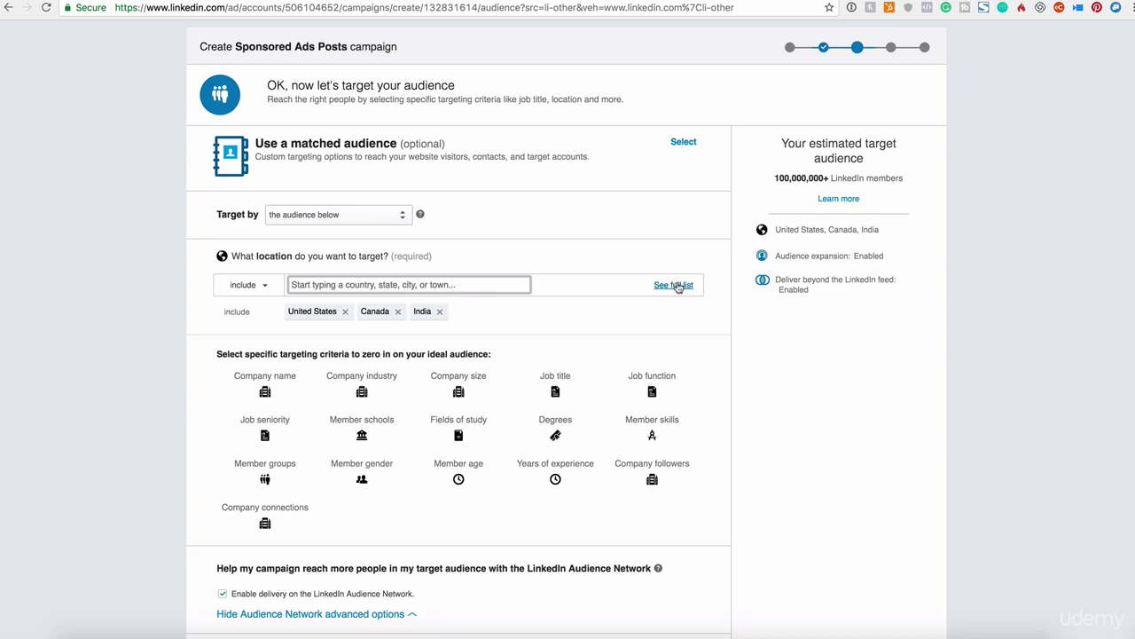
Open the full location list and narrow the United States under North America to California.
{"action": "left_click", "coordinate": [673, 286]}
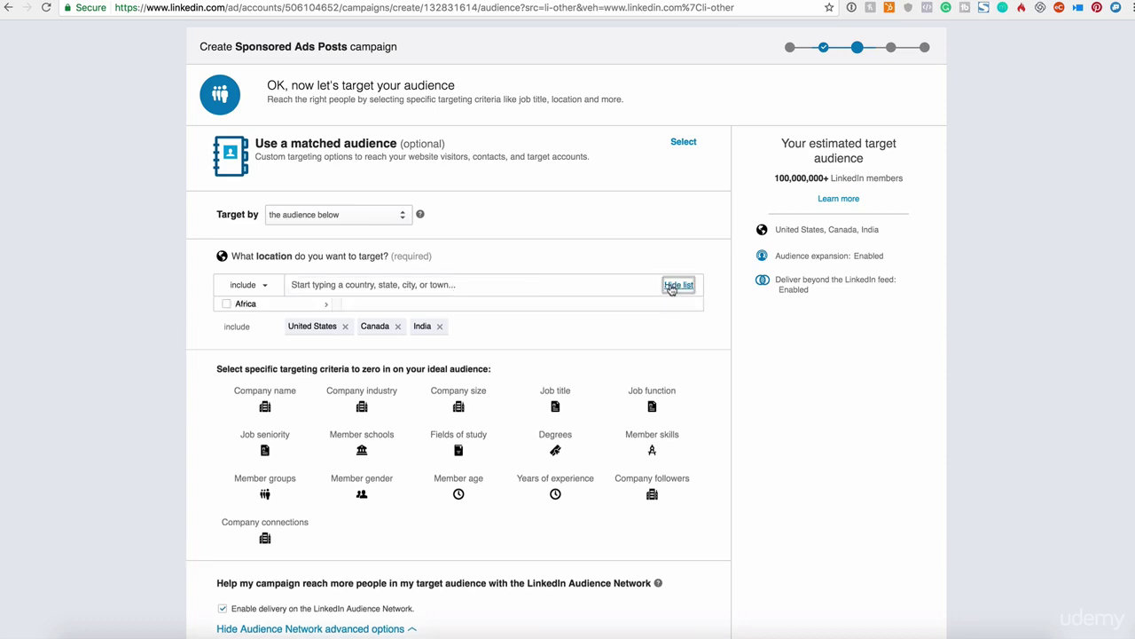
{"action": "scroll", "coordinate": [275, 332], "scroll_direction": "down", "scroll_amount": 5}
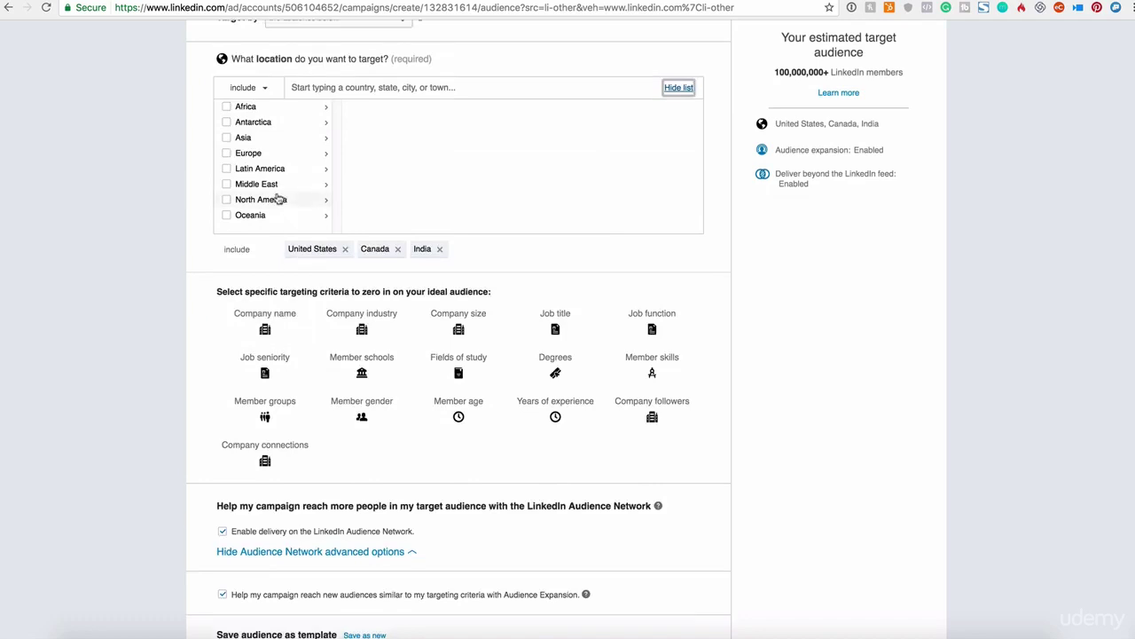
{"action": "scroll", "coordinate": [274, 248], "scroll_direction": "up", "scroll_amount": 2}
{"action": "left_click", "coordinate": [272, 284]}
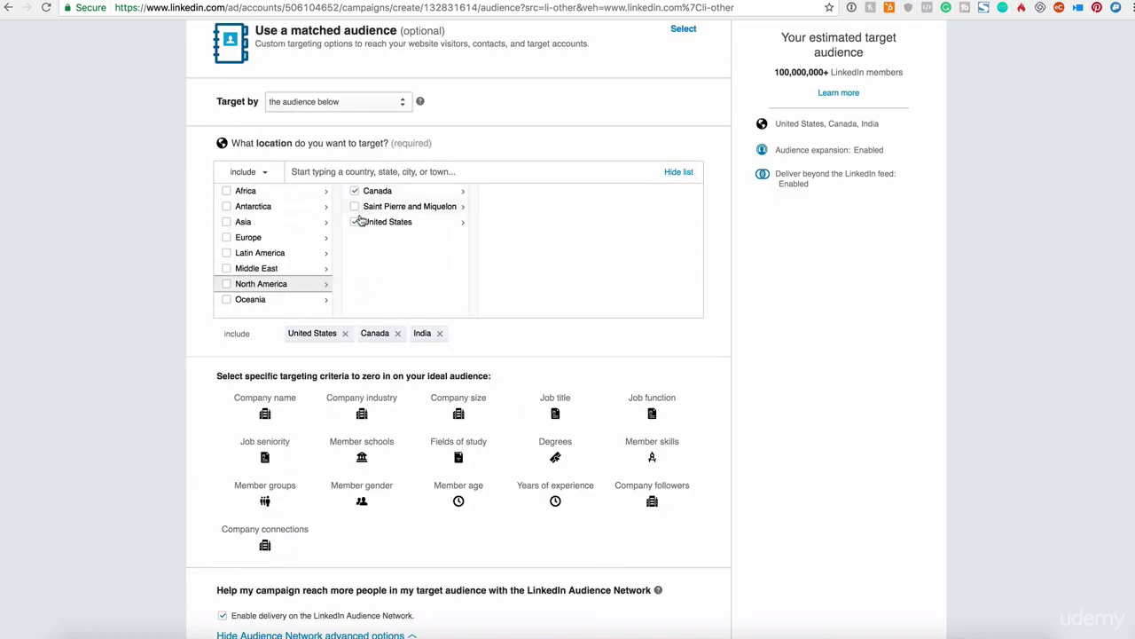
{"action": "left_click", "coordinate": [379, 221]}
{"action": "left_click", "coordinate": [529, 254]}
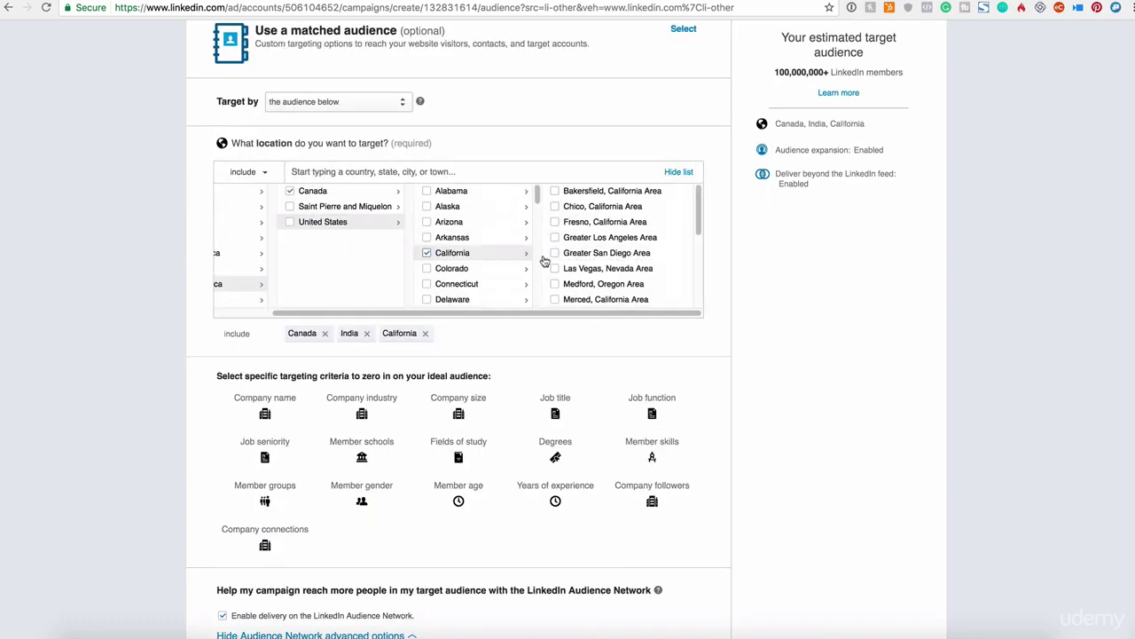
Replace California with the Las Vegas, Nevada Area, and remove that area from the included locations.
{"action": "left_click", "coordinate": [611, 270]}
{"action": "scroll", "coordinate": [610, 277], "scroll_direction": "down", "scroll_amount": 5}
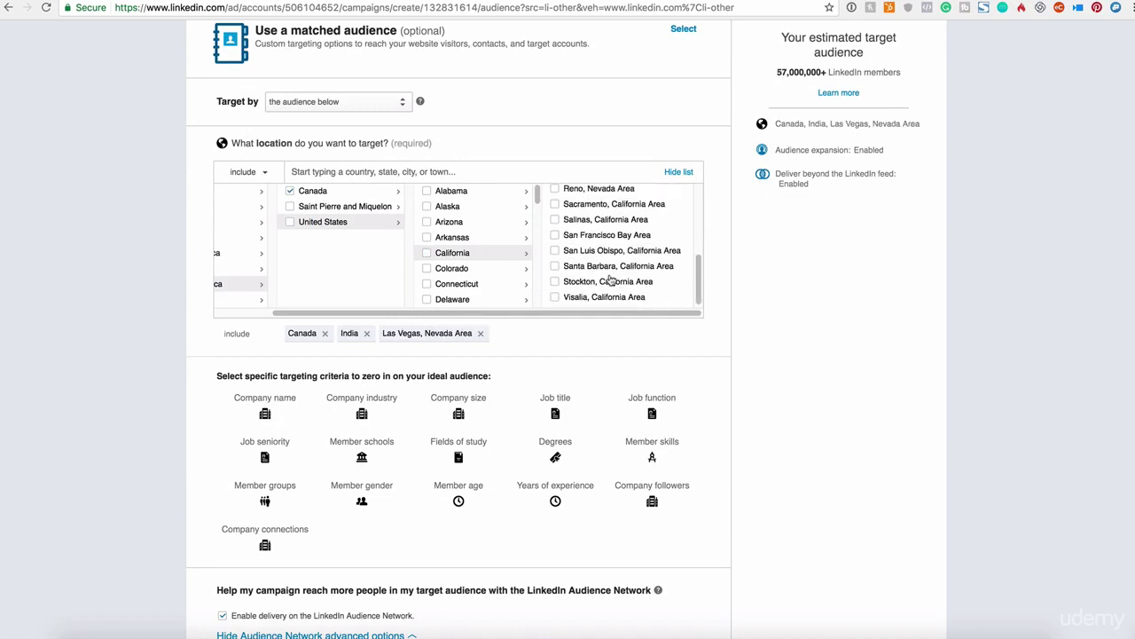
{"action": "scroll", "coordinate": [610, 270], "scroll_direction": "up", "scroll_amount": 3}
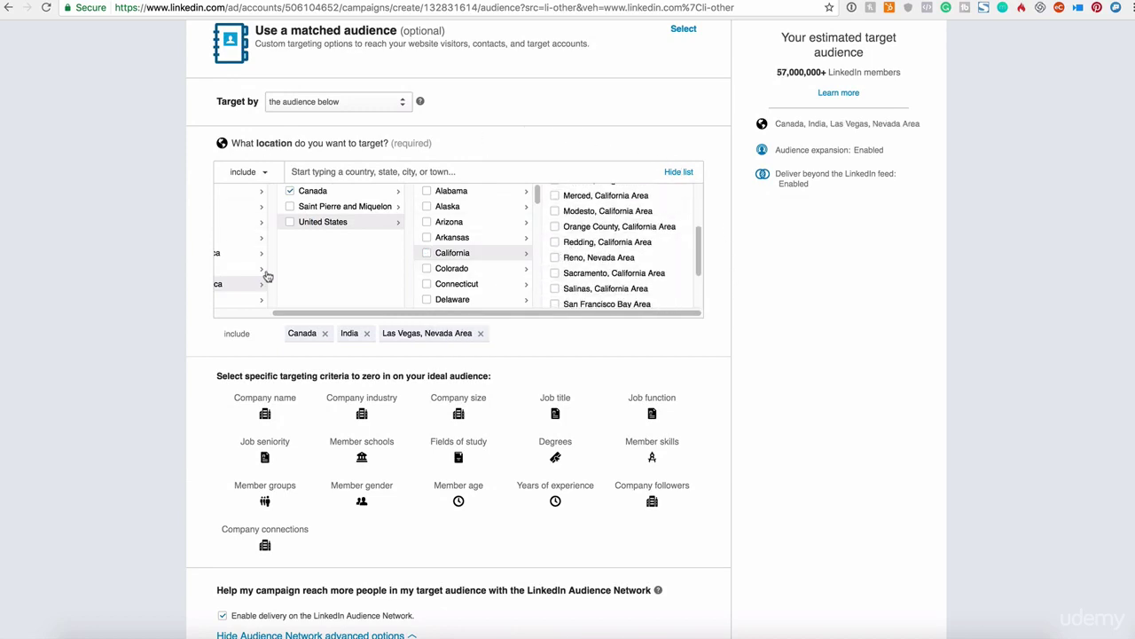
{"action": "left_click", "coordinate": [254, 173]}
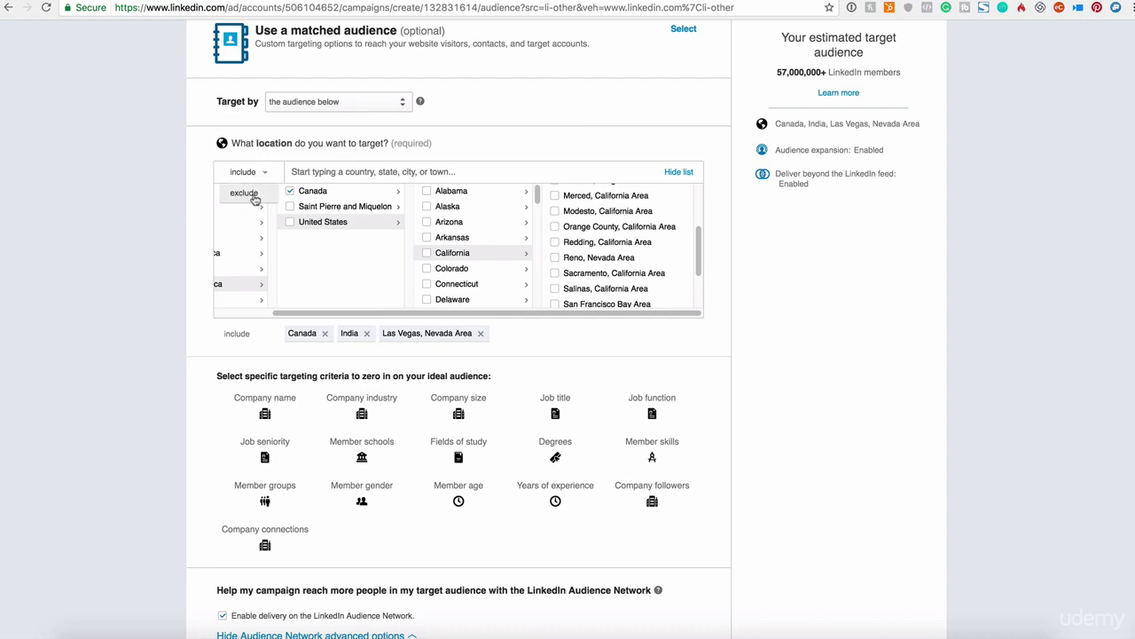
{"action": "left_click", "coordinate": [479, 334]}
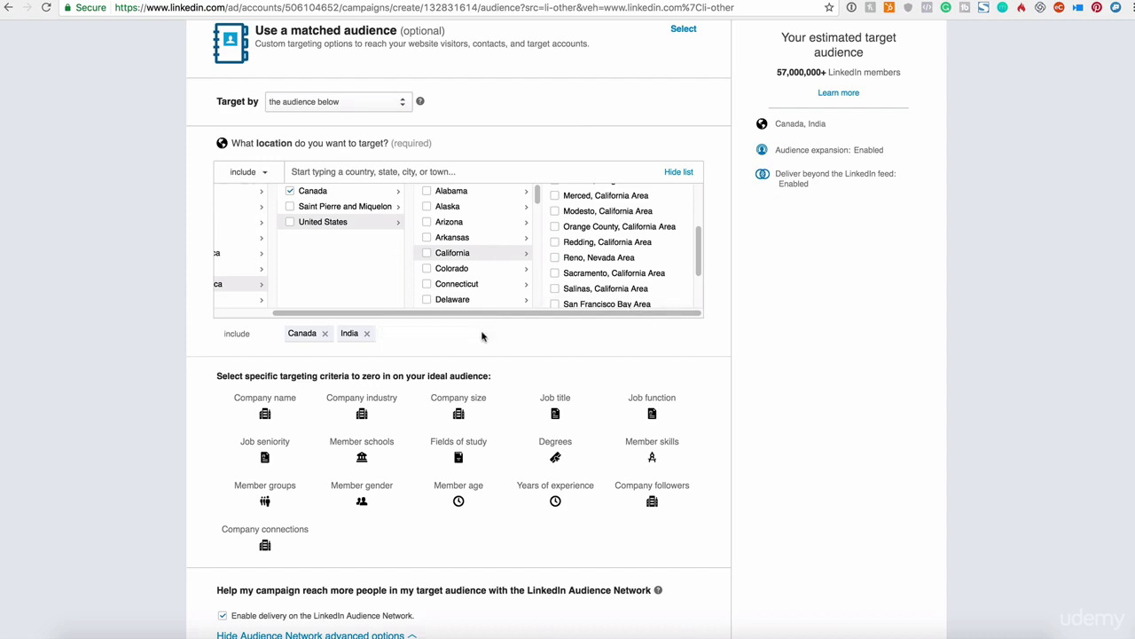
Add the company name targeting criterion and enter udemy as the company to include.
{"action": "scroll", "coordinate": [475, 342], "scroll_direction": "down", "scroll_amount": 3}
{"action": "left_click_drag", "start_coordinate": [227, 265], "coordinate": [364, 265]}
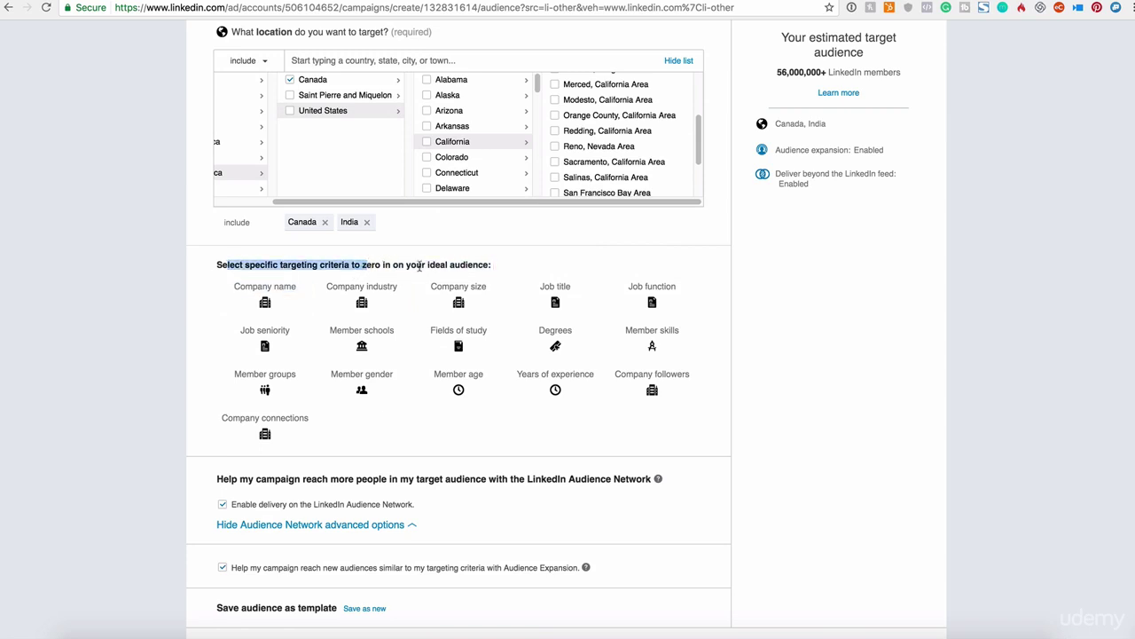
{"action": "left_click_drag", "start_coordinate": [427, 265], "coordinate": [498, 260]}
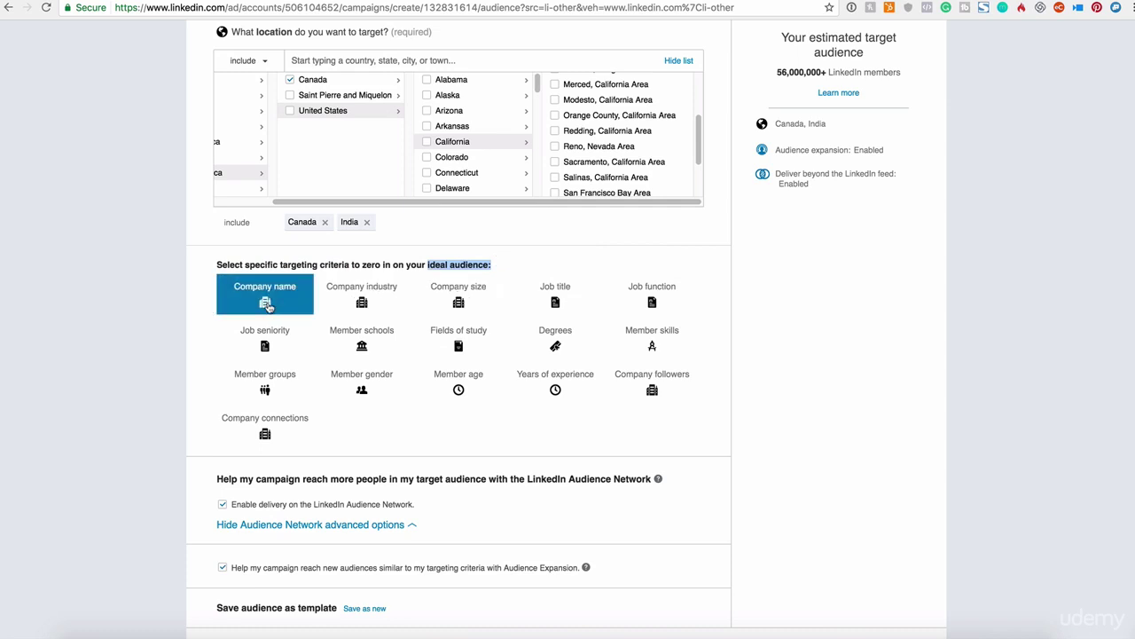
{"action": "left_click", "coordinate": [266, 304]}
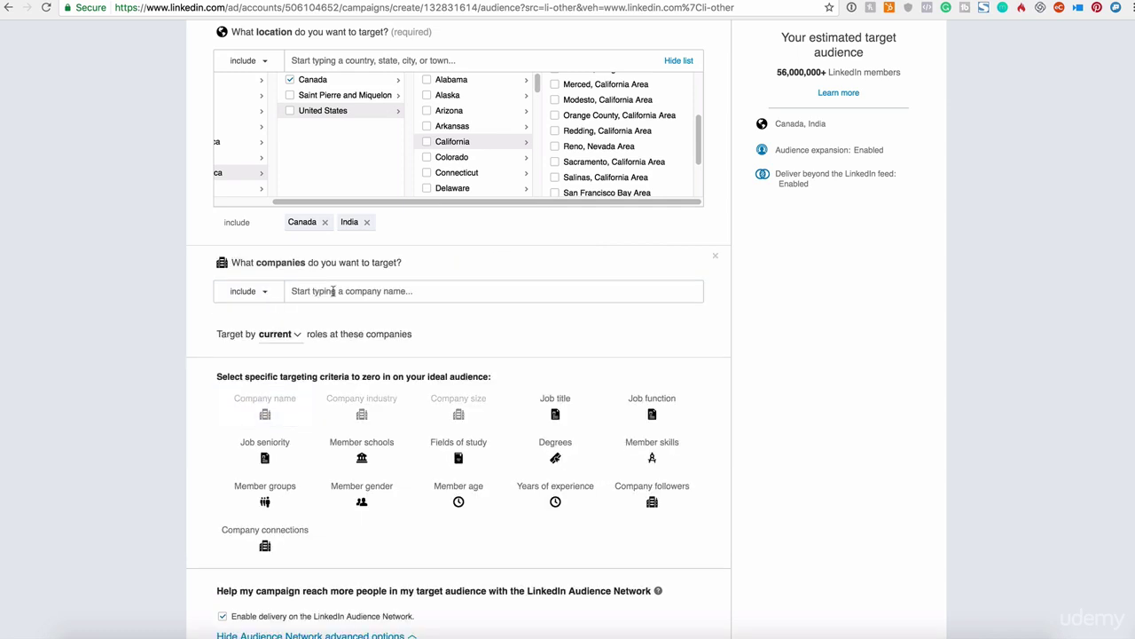
{"action": "left_click", "coordinate": [293, 291]}
{"action": "type", "text": "udemy"}
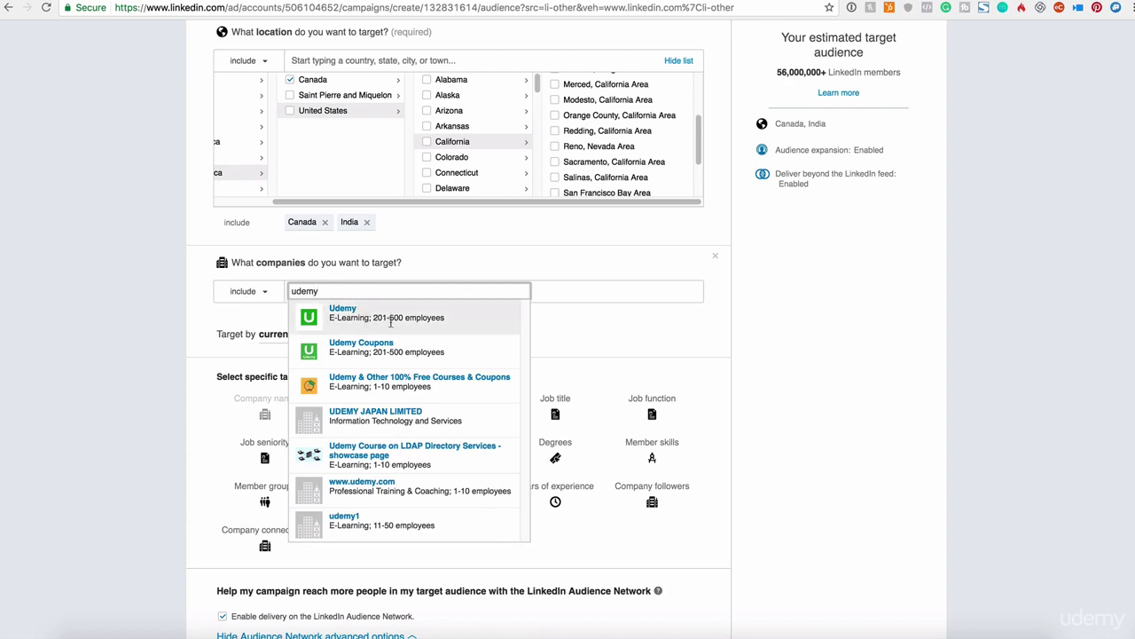
{"action": "left_click", "coordinate": [274, 297]}
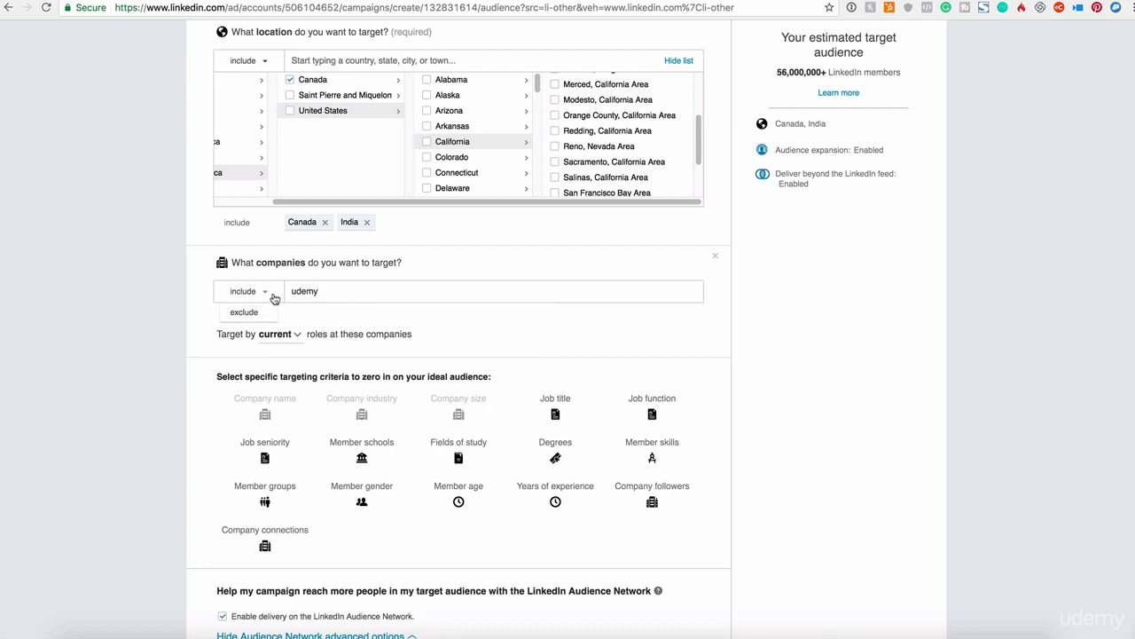
{"action": "double_click", "coordinate": [313, 290]}
{"action": "left_click", "coordinate": [559, 323]}
Add the member skills targeting criterion and include the Facebook Marketing skill.
{"action": "left_click", "coordinate": [643, 458]}
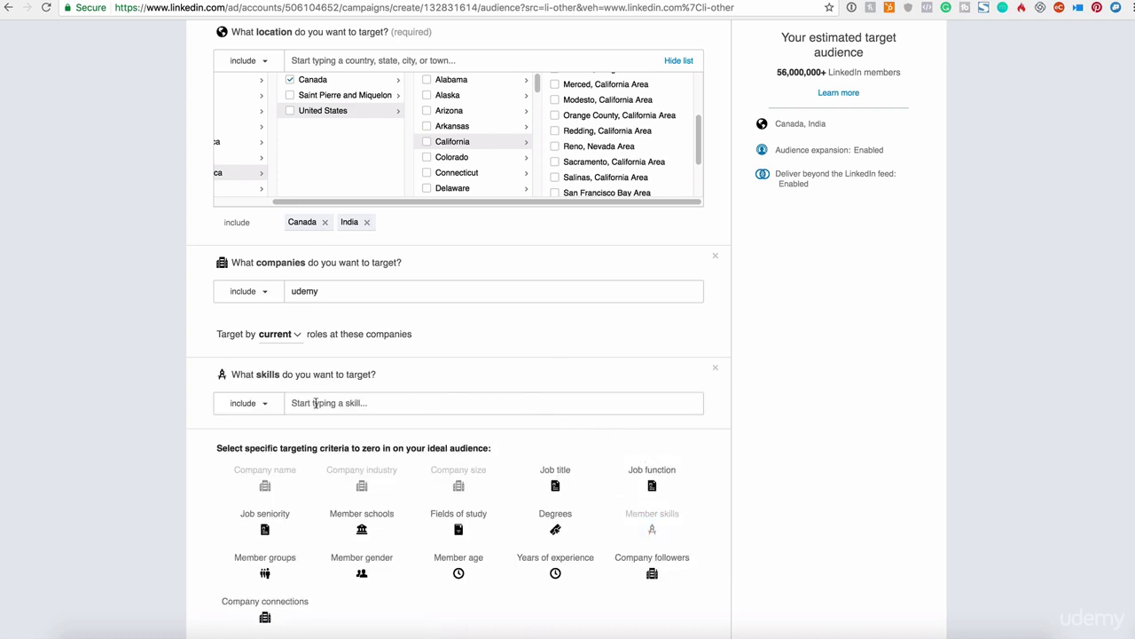
{"action": "left_click", "coordinate": [314, 402]}
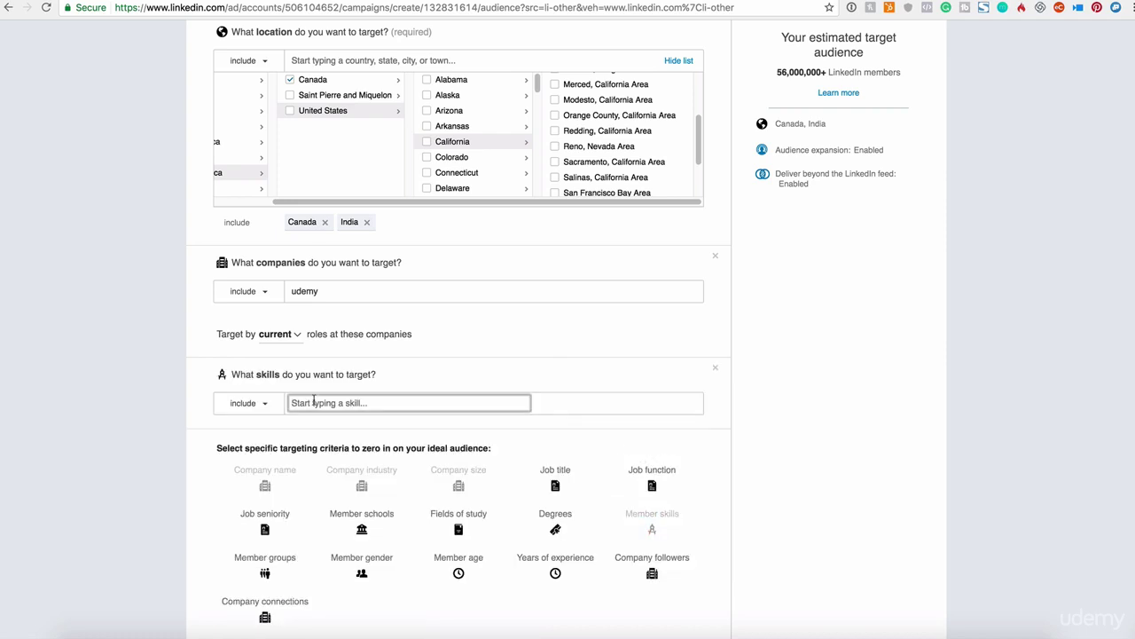
{"action": "type", "text": "facebook"}
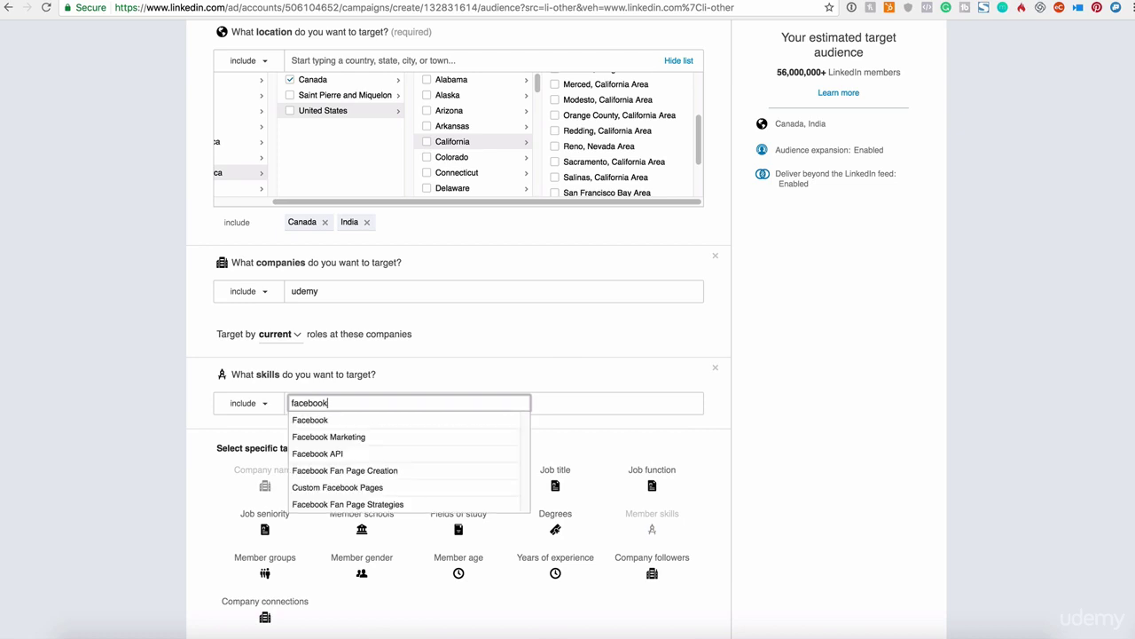
{"action": "left_click", "coordinate": [355, 437]}
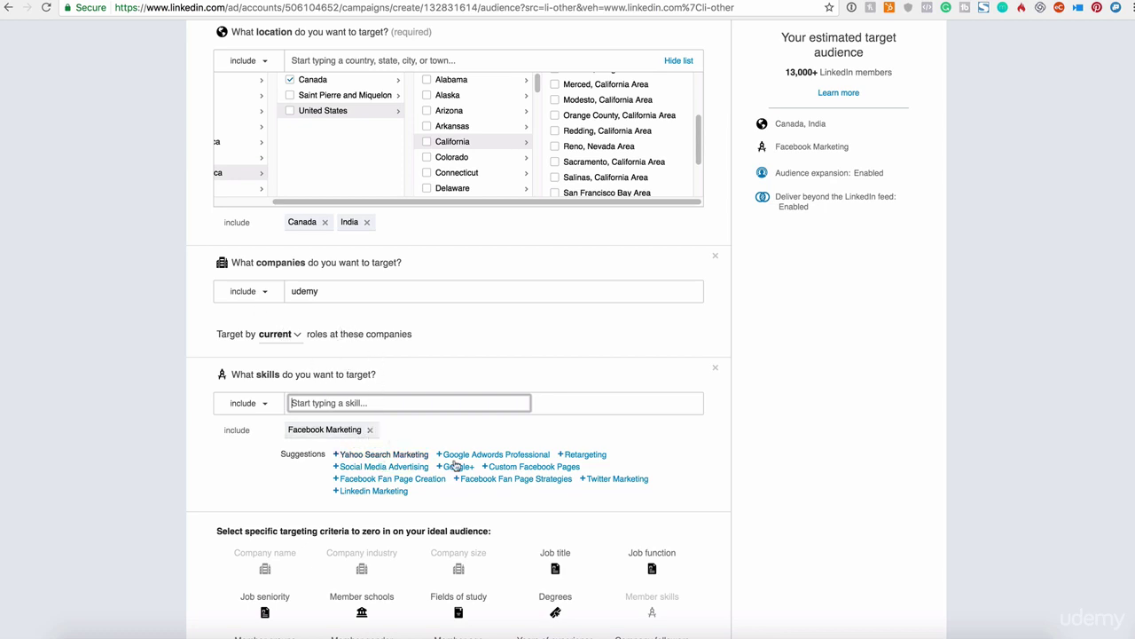
Review the chosen locations, company and skill, the remaining targeting criteria and the Audience Network and expansion options.
{"action": "scroll", "coordinate": [528, 486], "scroll_direction": "down", "scroll_amount": 2}
{"action": "scroll", "coordinate": [542, 471], "scroll_direction": "down", "scroll_amount": 5}
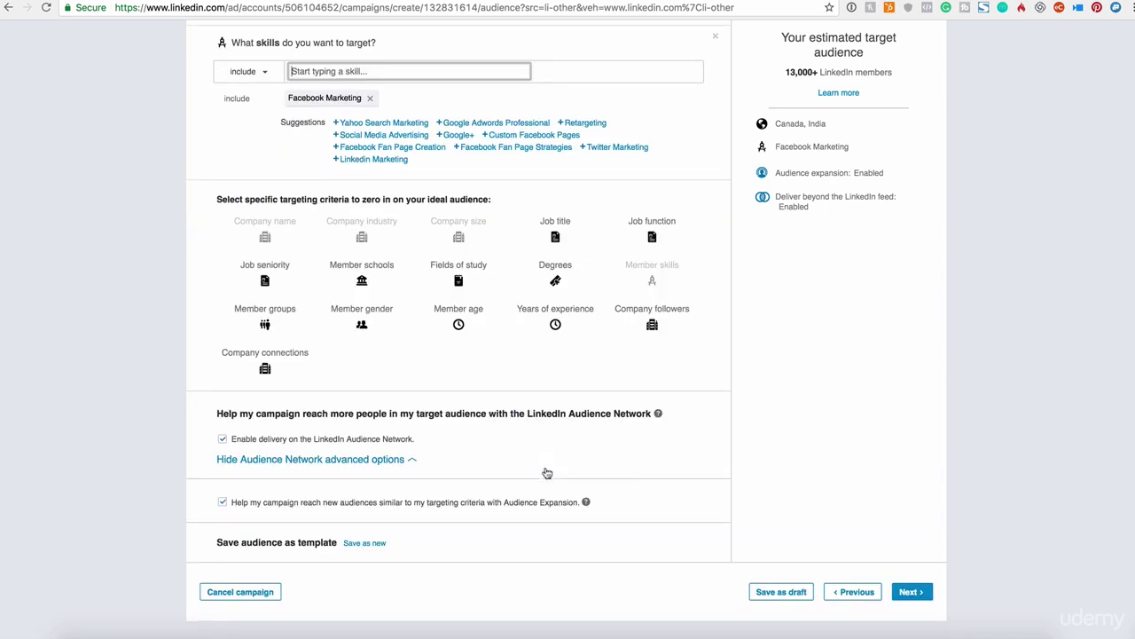
{"action": "scroll", "coordinate": [547, 474], "scroll_direction": "up", "scroll_amount": 3}
{"action": "scroll", "coordinate": [547, 473], "scroll_direction": "up", "scroll_amount": 3}
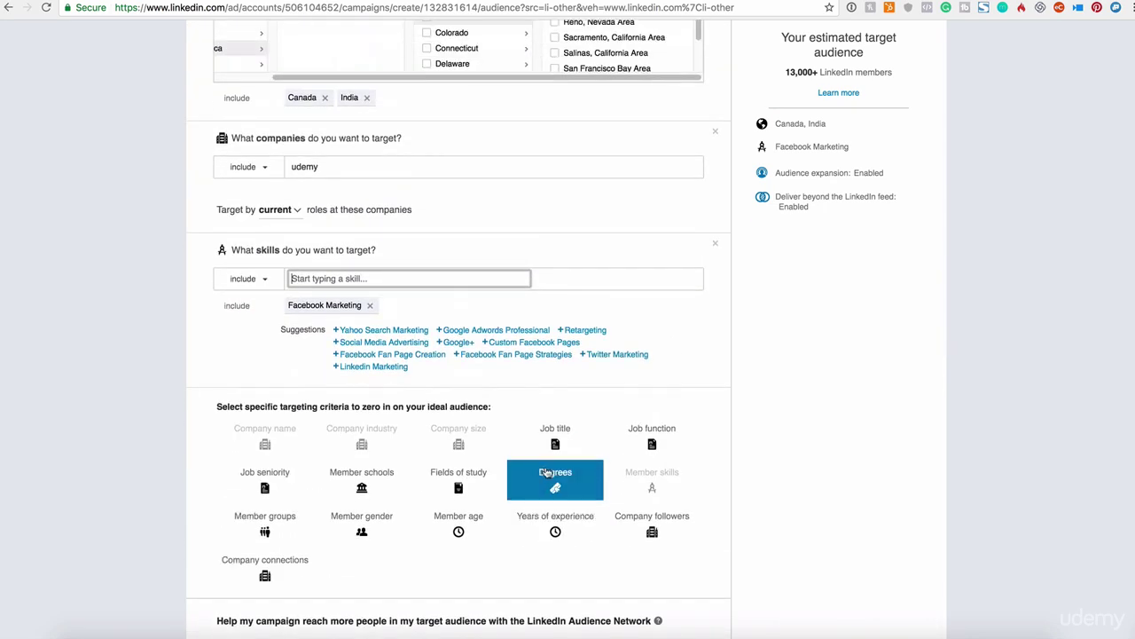
{"action": "scroll", "coordinate": [547, 474], "scroll_direction": "up", "scroll_amount": 4}
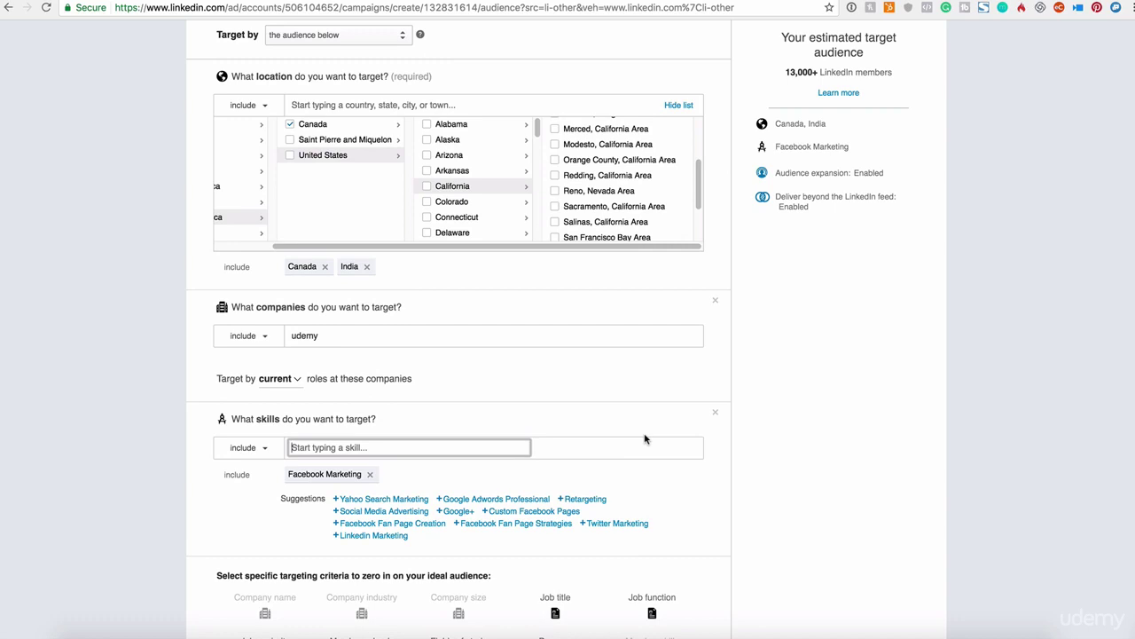
{"action": "scroll", "coordinate": [684, 435], "scroll_direction": "down", "scroll_amount": 9}
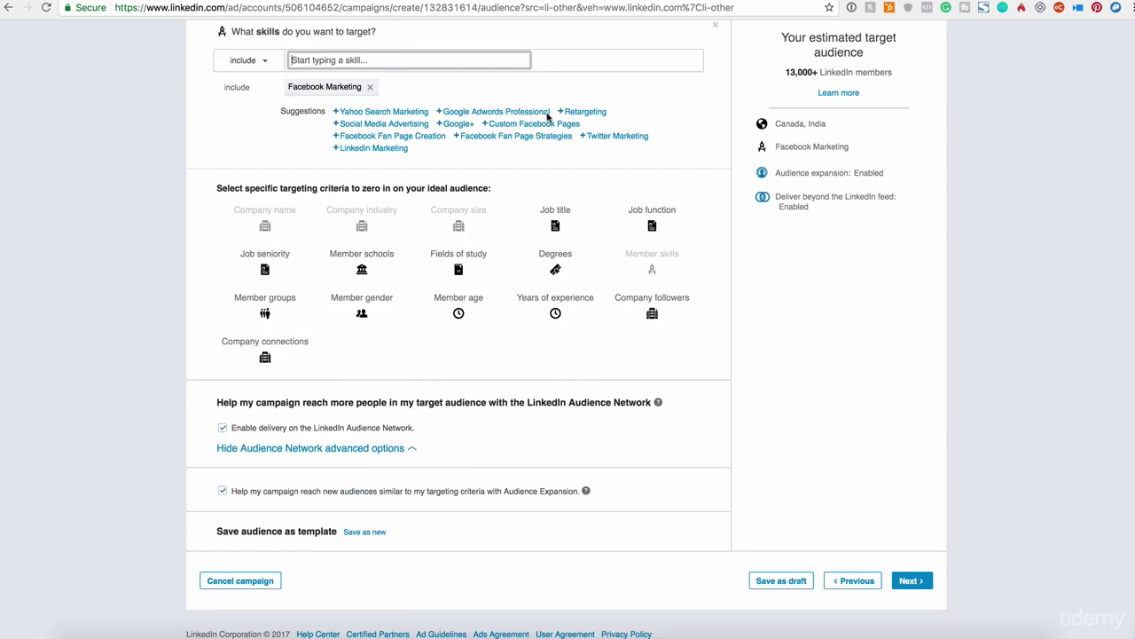
{"action": "scroll", "coordinate": [555, 266], "scroll_direction": "up", "scroll_amount": 3}
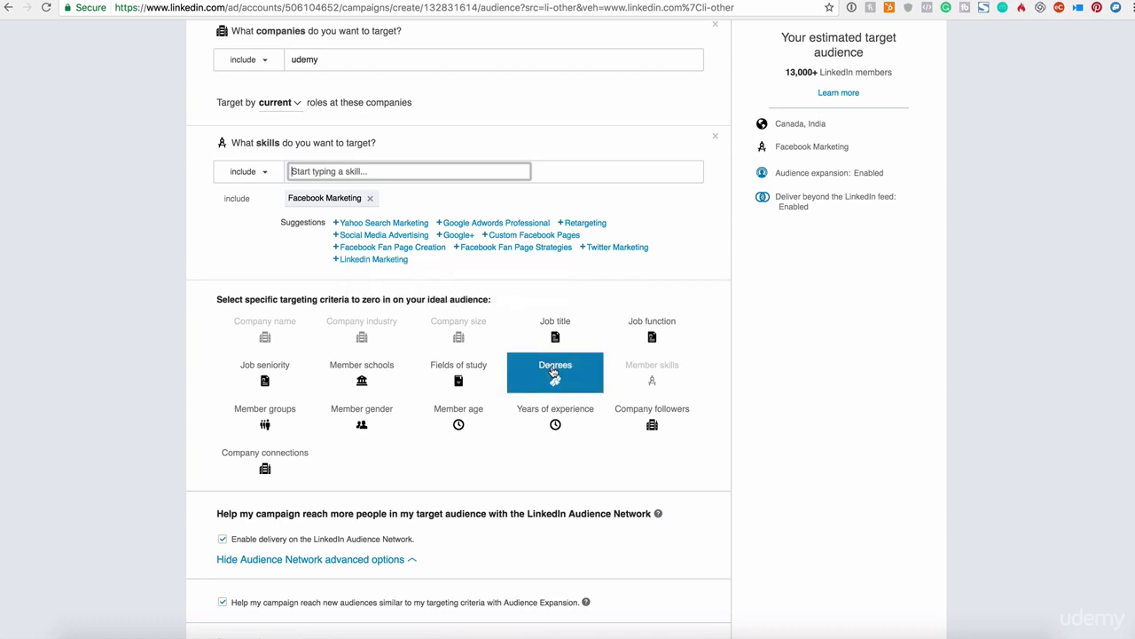
{"action": "scroll", "coordinate": [556, 370], "scroll_direction": "down", "scroll_amount": 3}
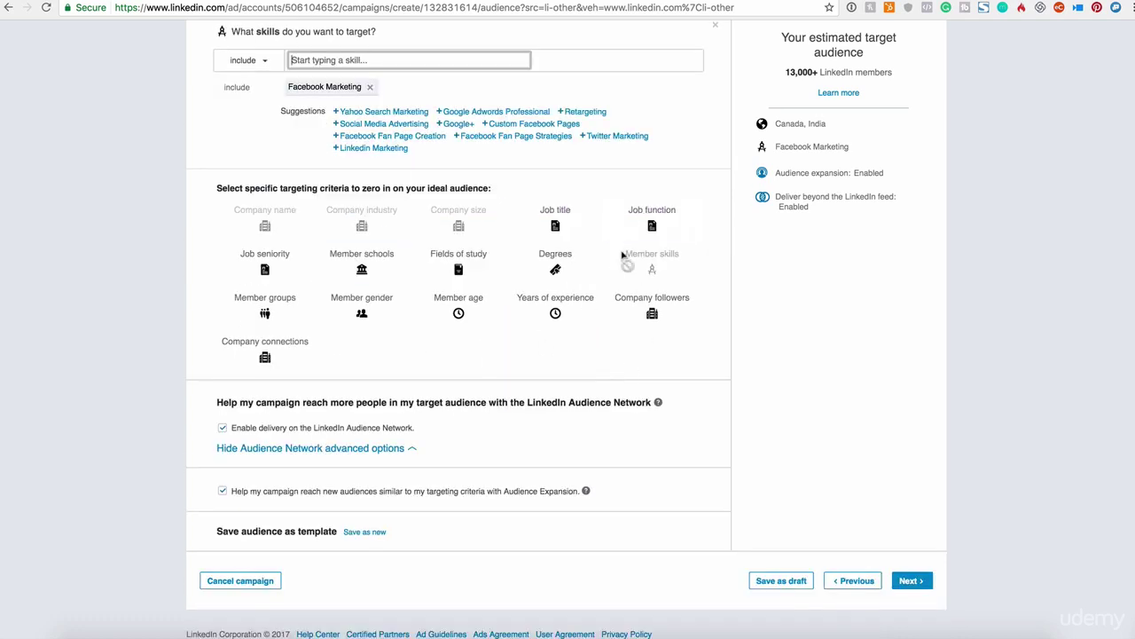
{"action": "scroll", "coordinate": [626, 266], "scroll_direction": "up", "scroll_amount": 6}
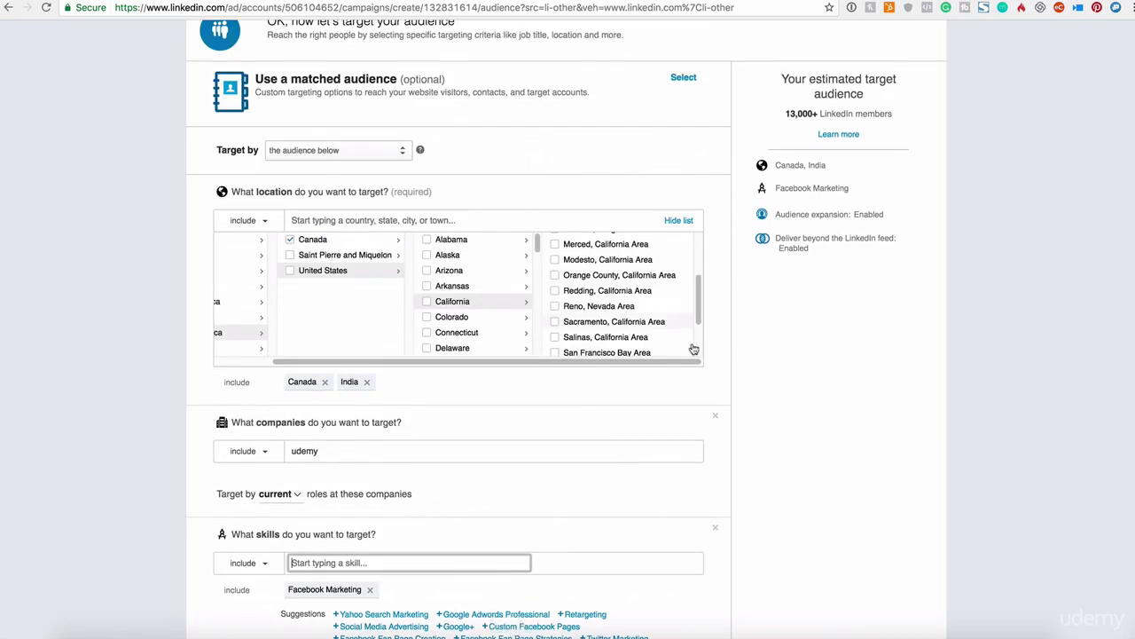
{"action": "scroll", "coordinate": [707, 568], "scroll_direction": "down", "scroll_amount": 4}
{"action": "scroll", "coordinate": [709, 559], "scroll_direction": "down", "scroll_amount": 1}
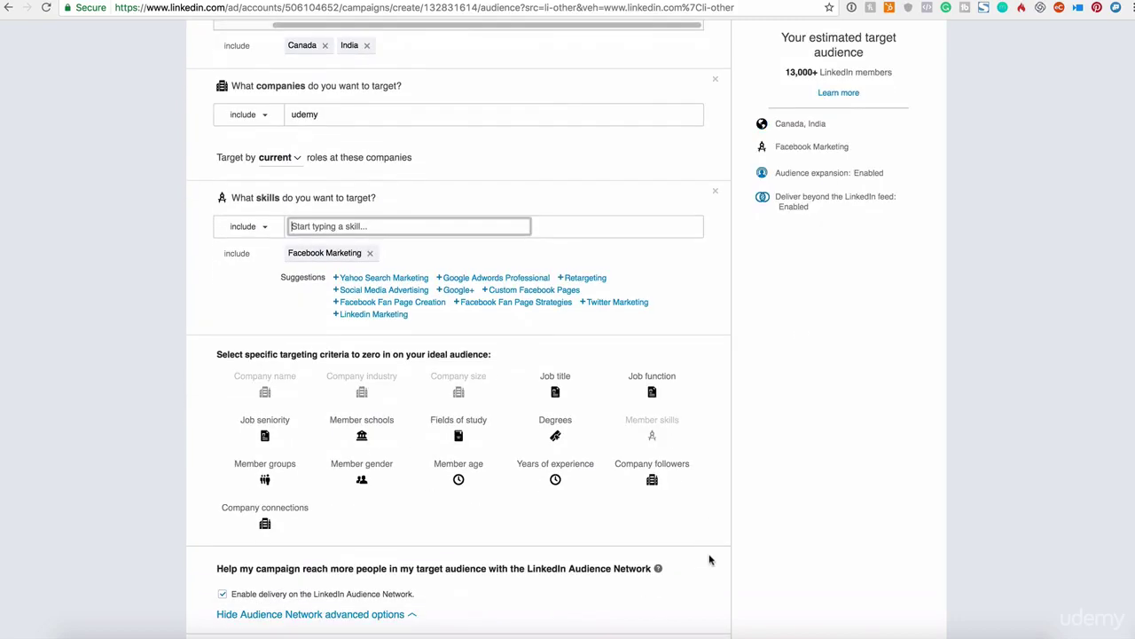
Open the new audience template form, cancel it without saving, and continue to the campaign's bid and budget settings.
{"action": "scroll", "coordinate": [709, 557], "scroll_direction": "down", "scroll_amount": 2}
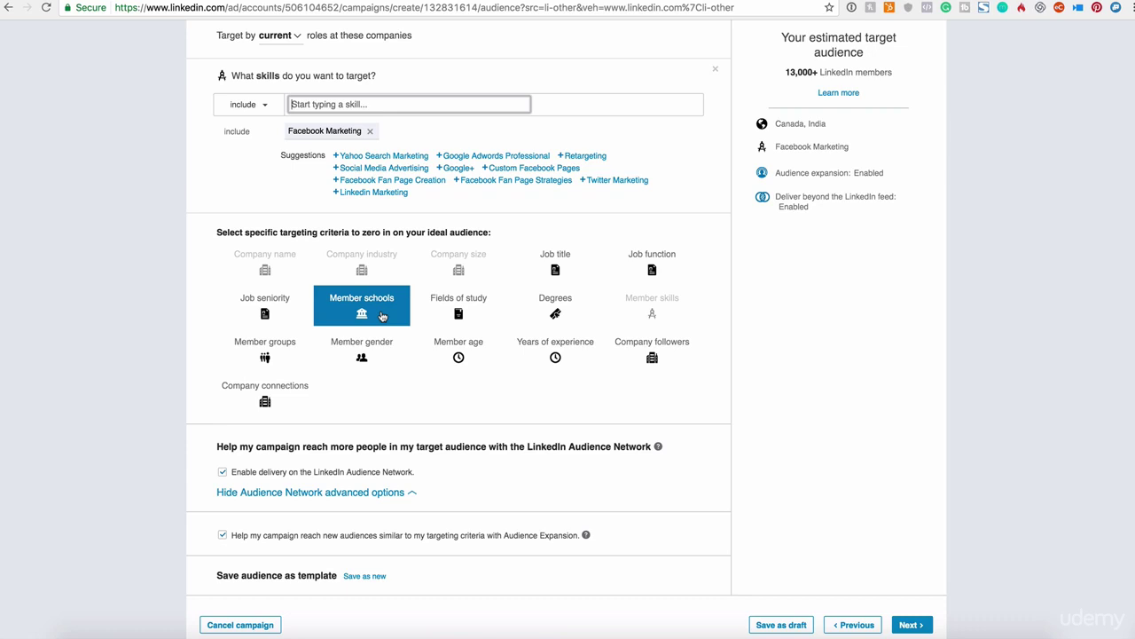
{"action": "scroll", "coordinate": [370, 327], "scroll_direction": "up", "scroll_amount": 6}
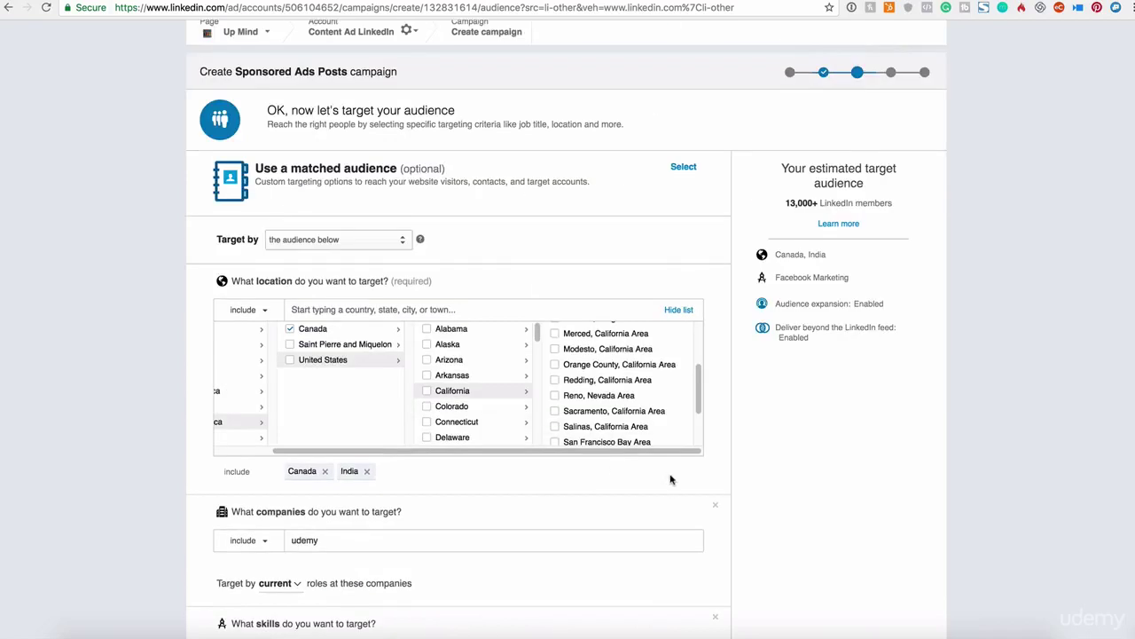
{"action": "scroll", "coordinate": [671, 479], "scroll_direction": "down", "scroll_amount": 7}
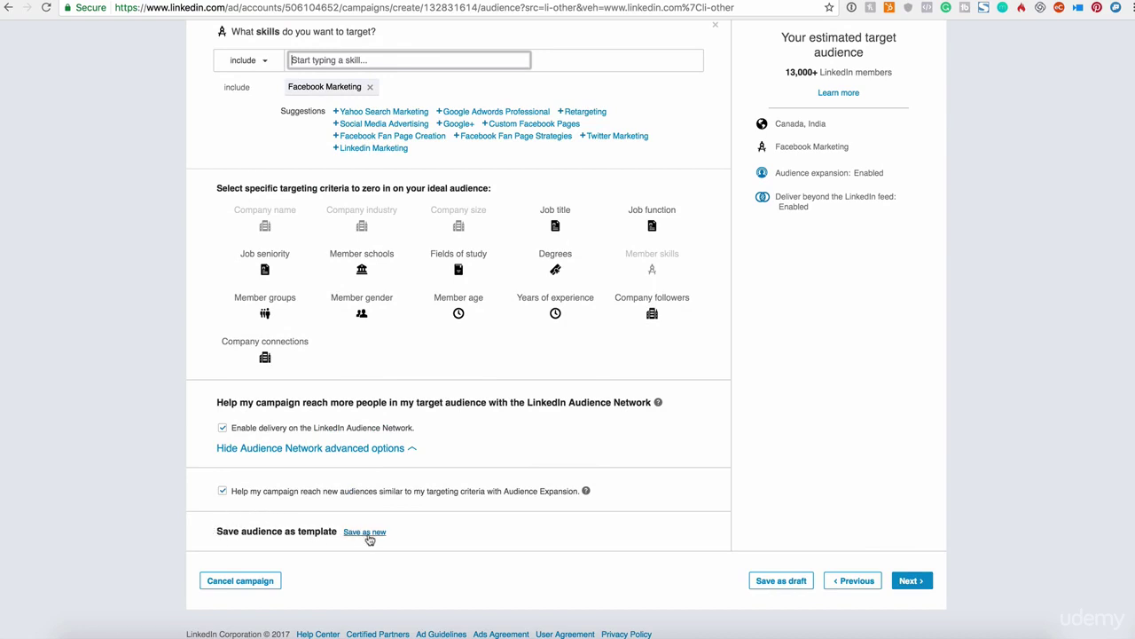
{"action": "left_click", "coordinate": [366, 535]}
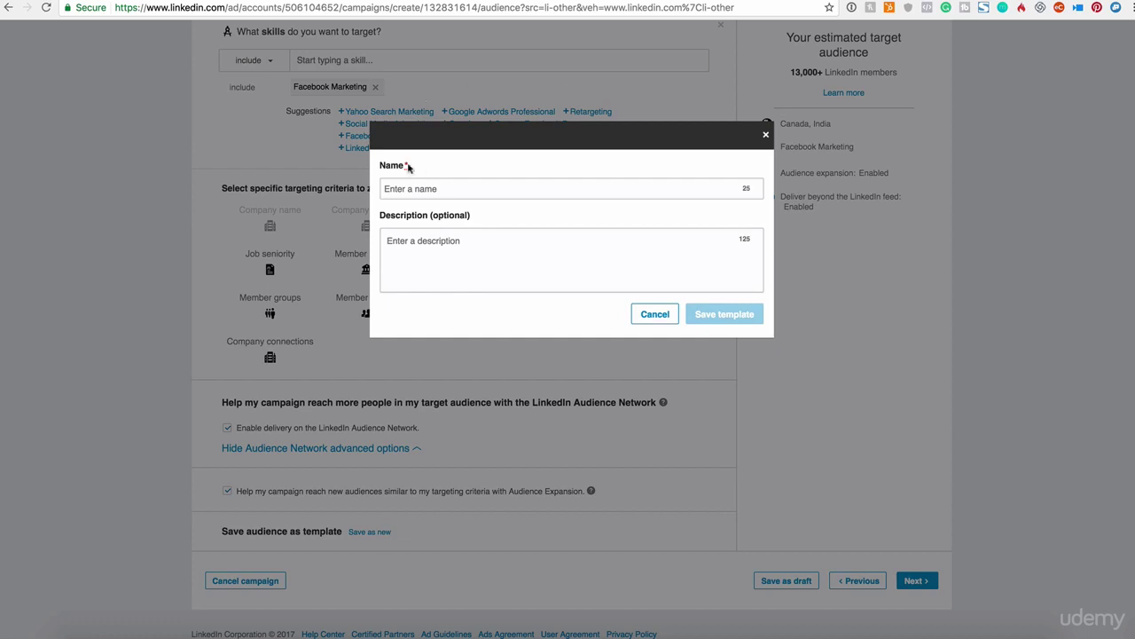
{"action": "left_click", "coordinate": [654, 314]}
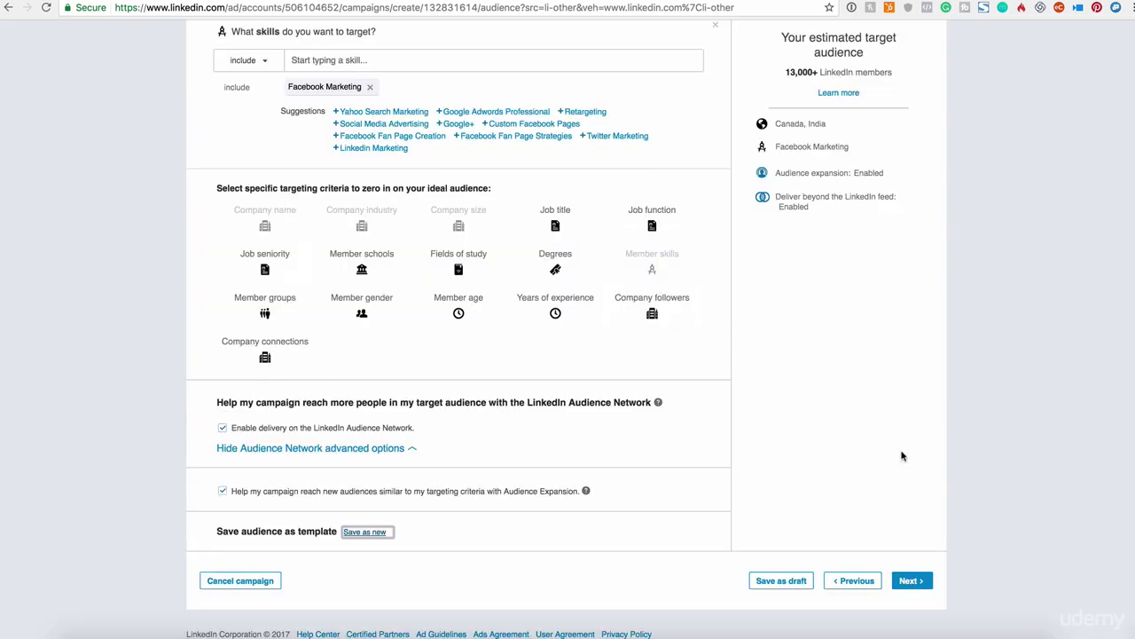
{"action": "left_click", "coordinate": [910, 592]}
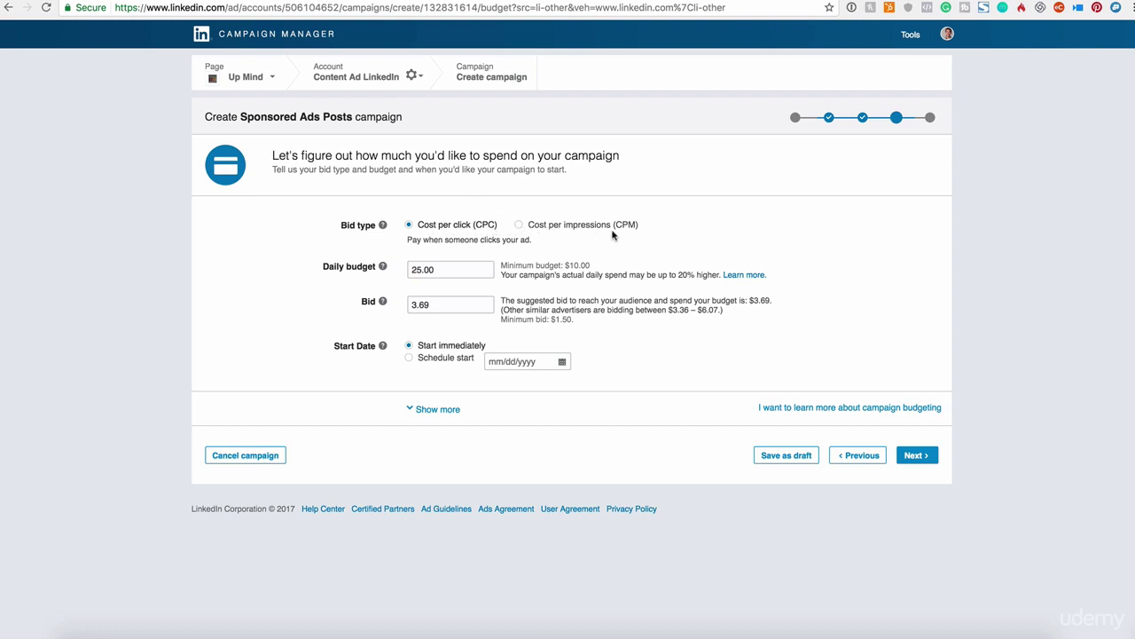
Try the cost per impressions (CPM) bid type and return to cost per click (CPC).
{"action": "left_click", "coordinate": [519, 224]}
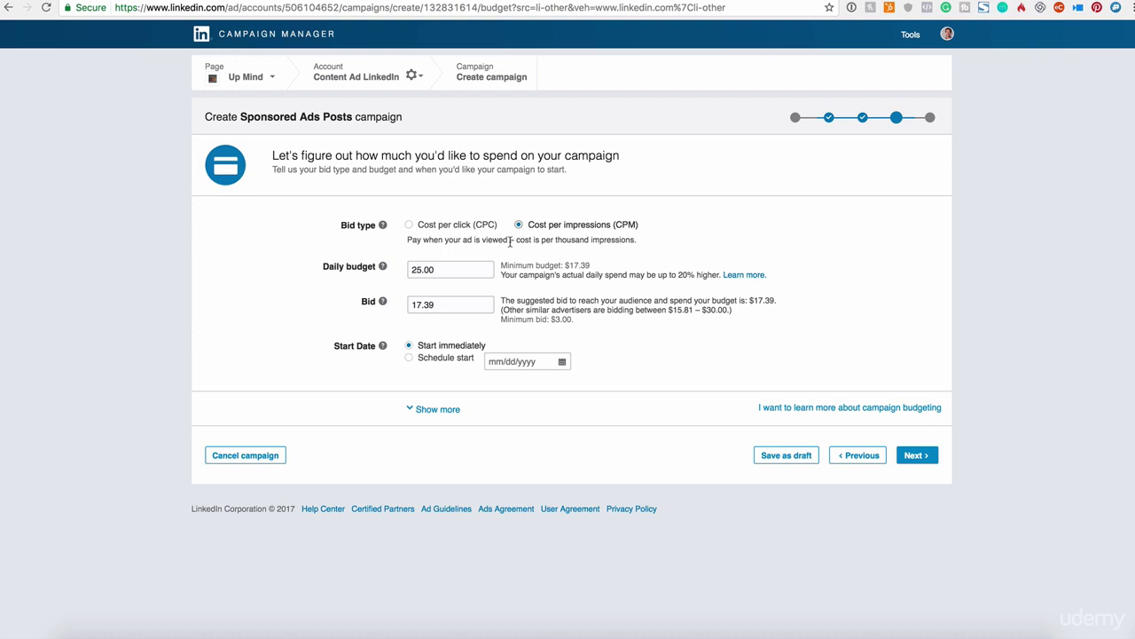
{"action": "left_click_drag", "start_coordinate": [548, 225], "coordinate": [640, 227]}
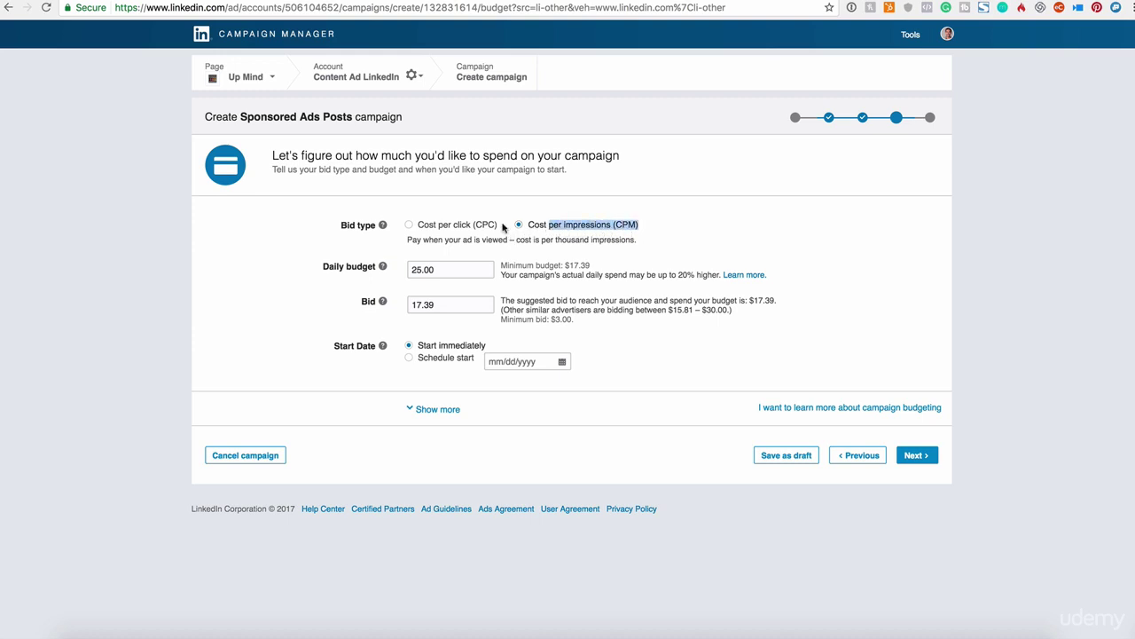
{"action": "left_click", "coordinate": [429, 227]}
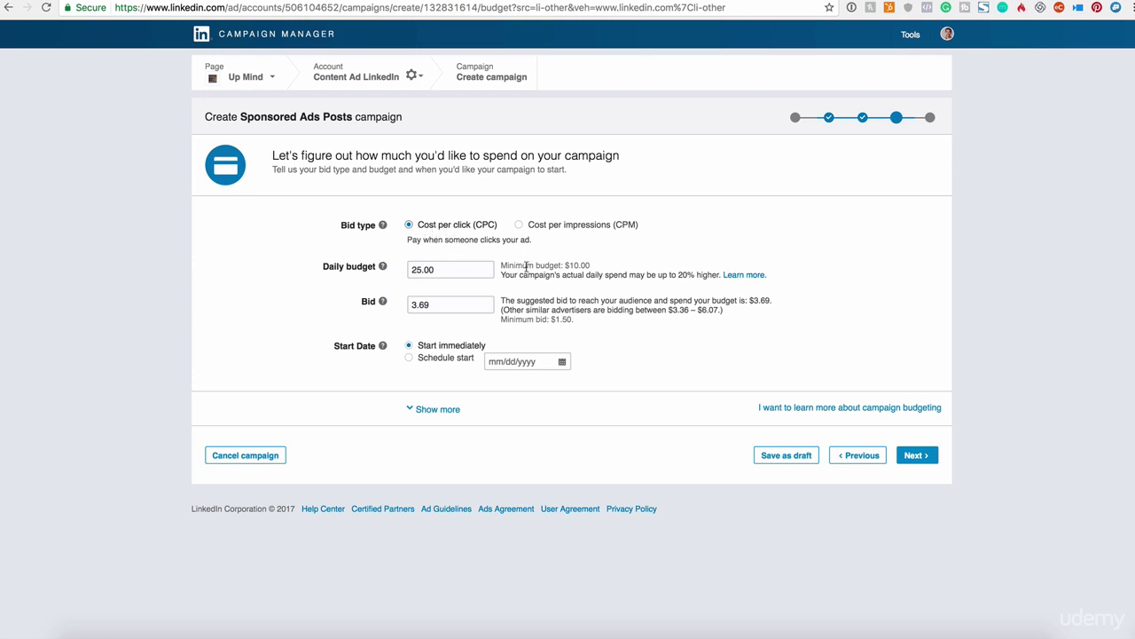
Check the minimum daily budget and set the campaign's daily budget to 20.
{"action": "left_click_drag", "start_coordinate": [527, 265], "coordinate": [591, 265]}
{"action": "left_click", "coordinate": [447, 270]}
{"action": "left_click_drag", "start_coordinate": [446, 270], "coordinate": [399, 269]}
{"action": "type", "text": "20"}
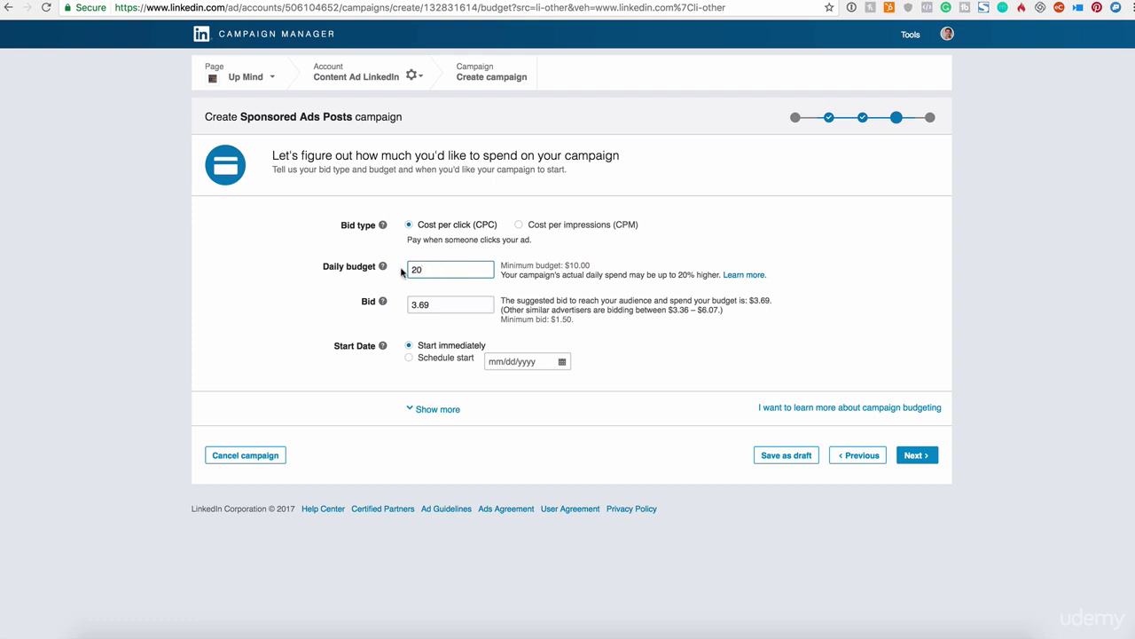
Read the explanation of the bid, check the minimum bid, and set the campaign's bid to 1.50.
{"action": "left_click", "coordinate": [450, 304]}
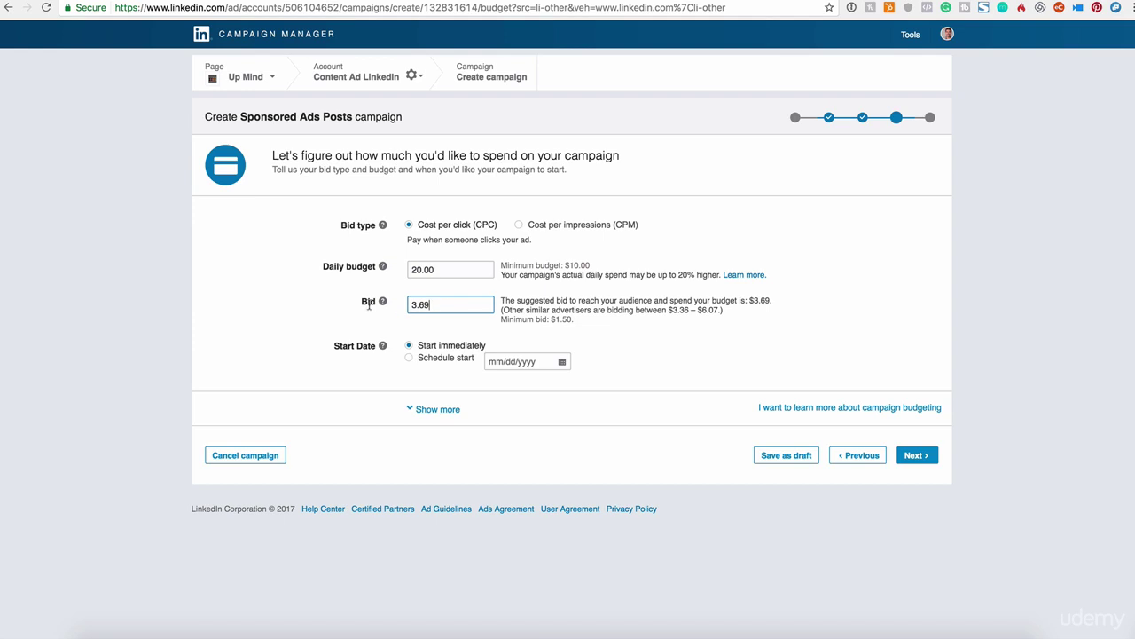
{"action": "mouse_move", "coordinate": [383, 303]}
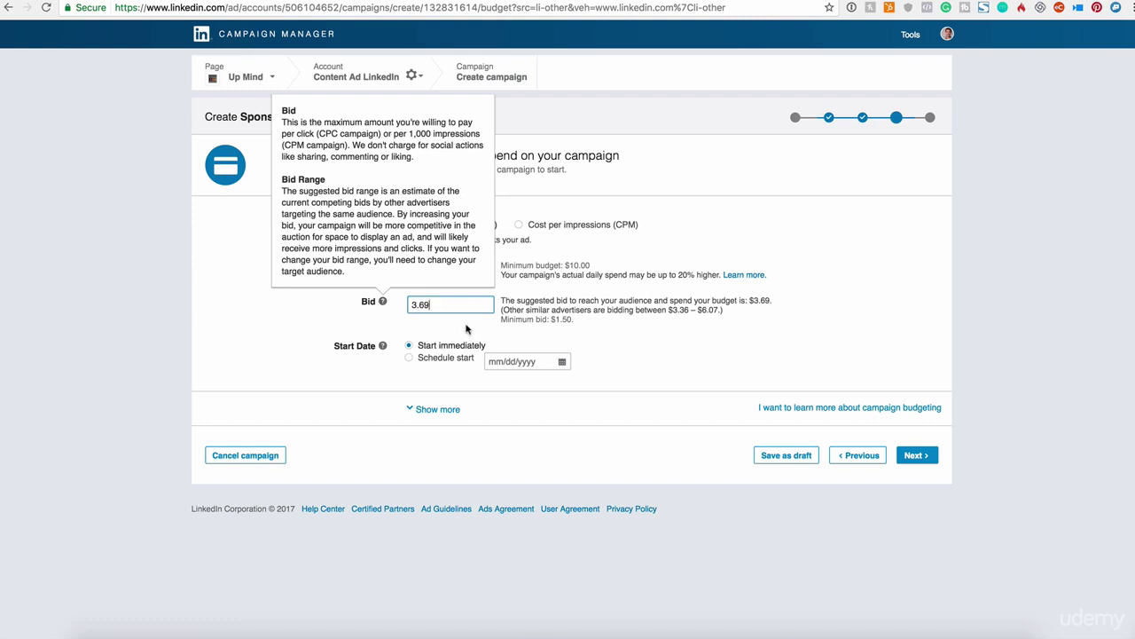
{"action": "key", "text": "super+a"}
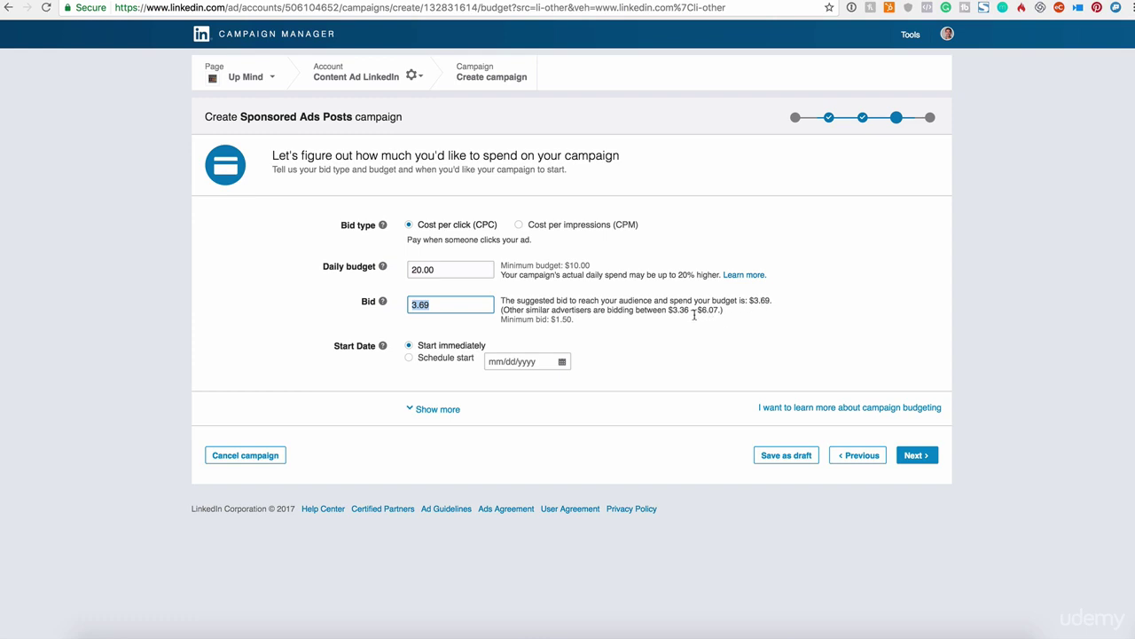
{"action": "left_click_drag", "start_coordinate": [516, 320], "coordinate": [590, 322]}
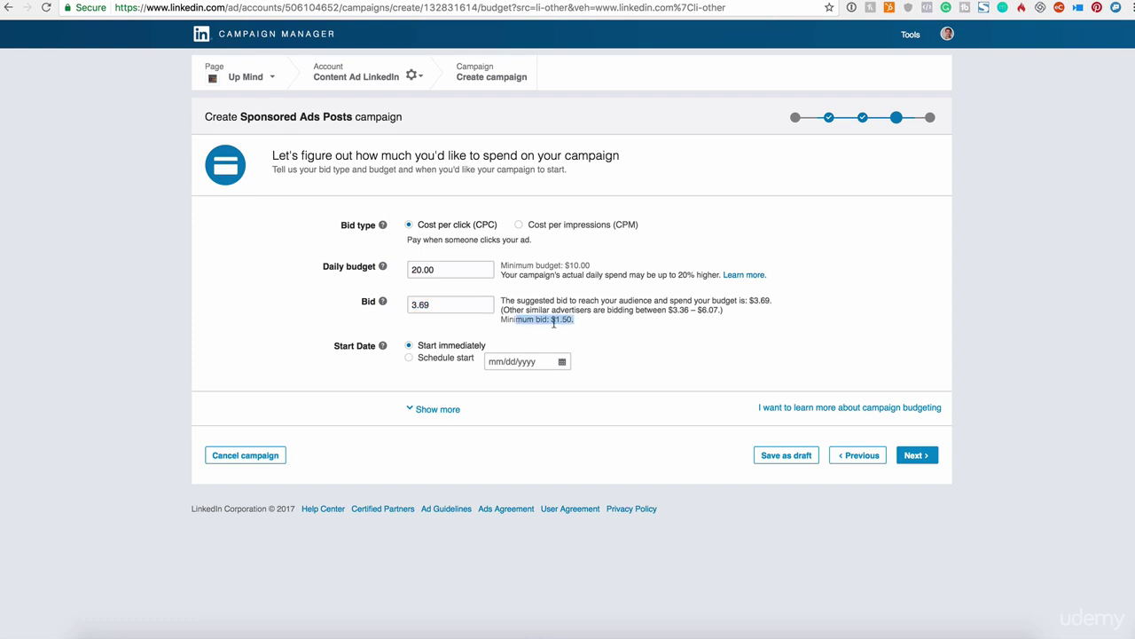
{"action": "key", "text": "shift+Tab"}
{"action": "type", "text": "1"}
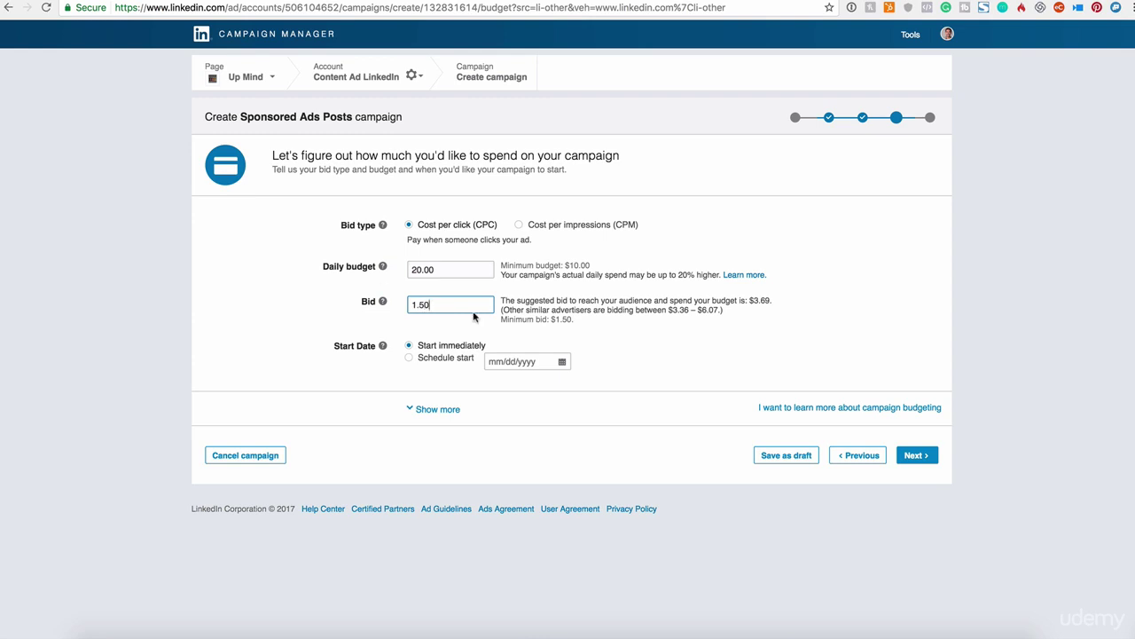
{"action": "left_click", "coordinate": [663, 347]}
Try the scheduled start option with the additional date and budget settings expanded, and return to an immediate start with them collapsed.
{"action": "left_click_drag", "start_coordinate": [344, 346], "coordinate": [449, 351]}
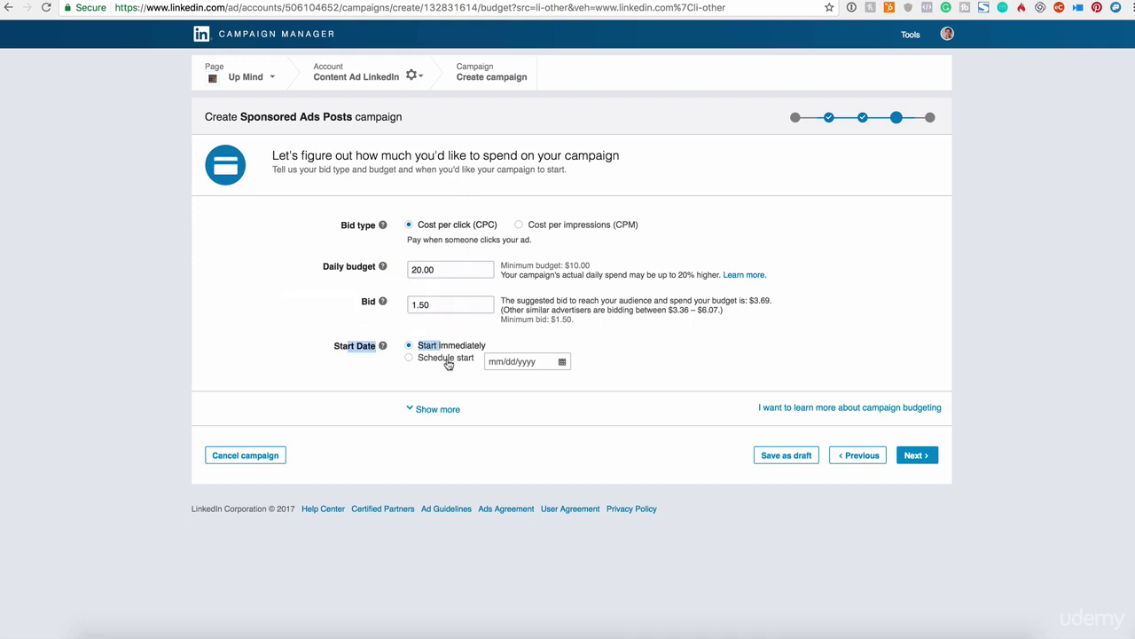
{"action": "left_click", "coordinate": [437, 408]}
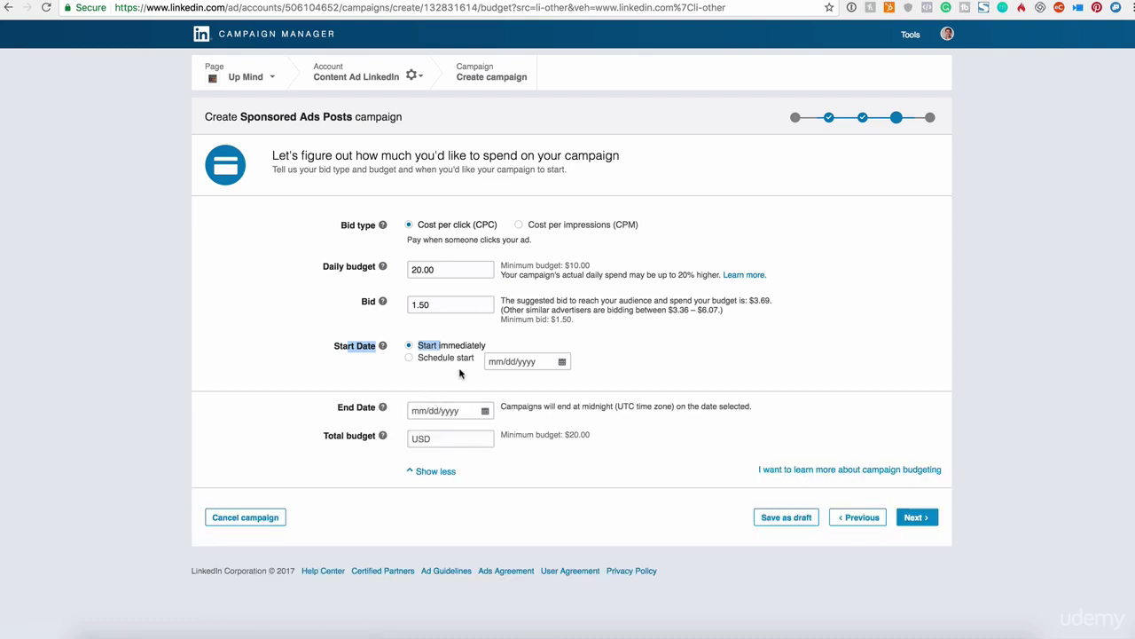
{"action": "left_click", "coordinate": [440, 360]}
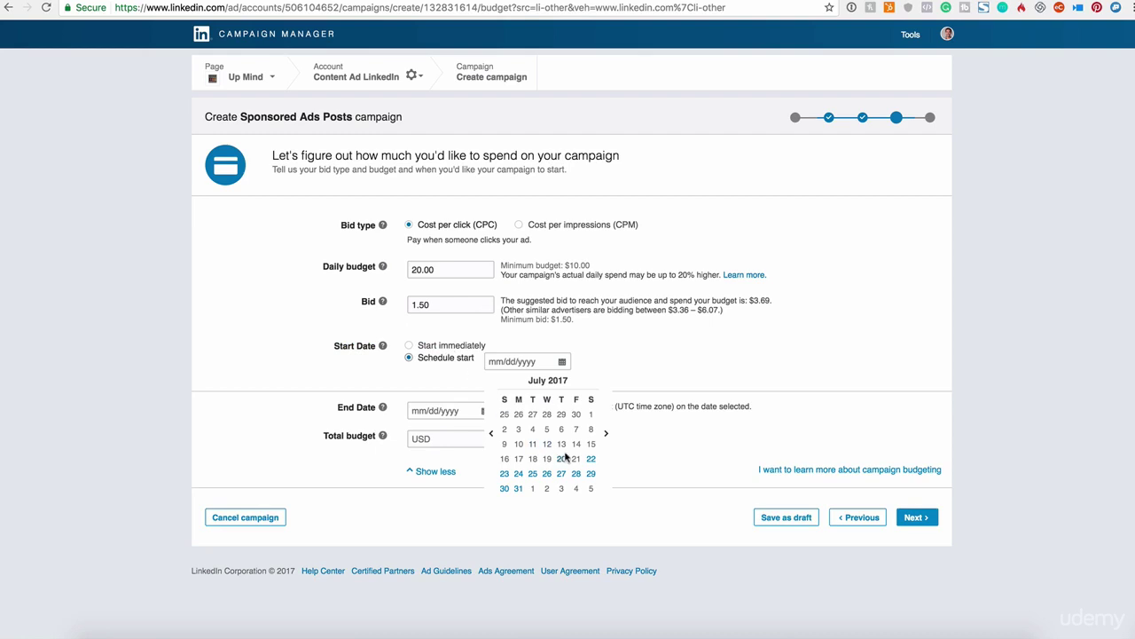
{"action": "left_click", "coordinate": [409, 345]}
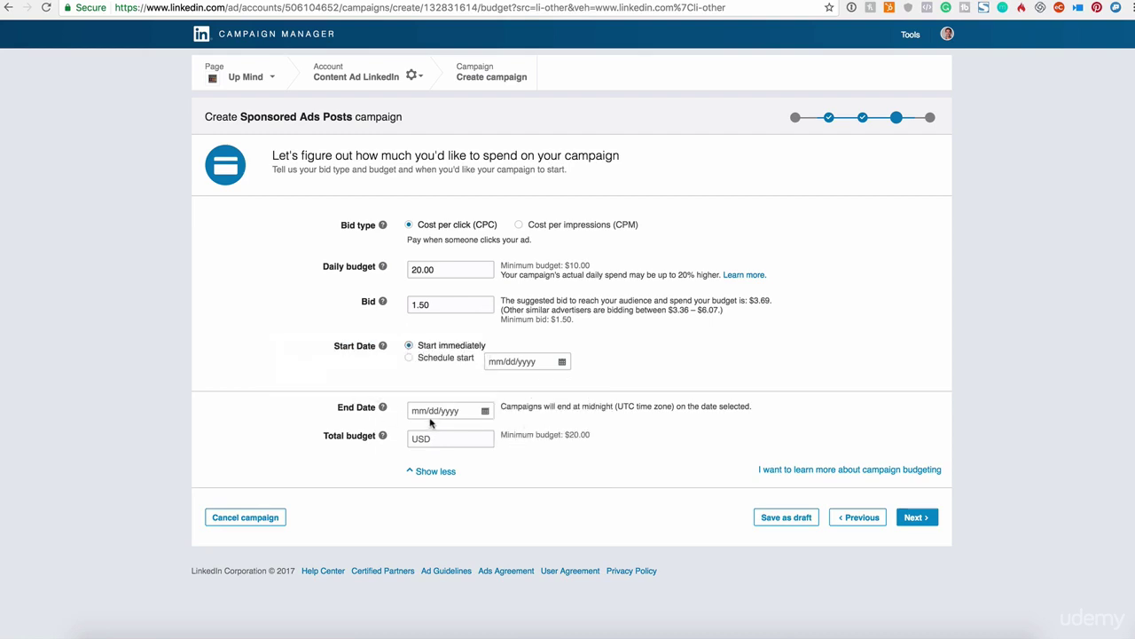
{"action": "left_click", "coordinate": [433, 471]}
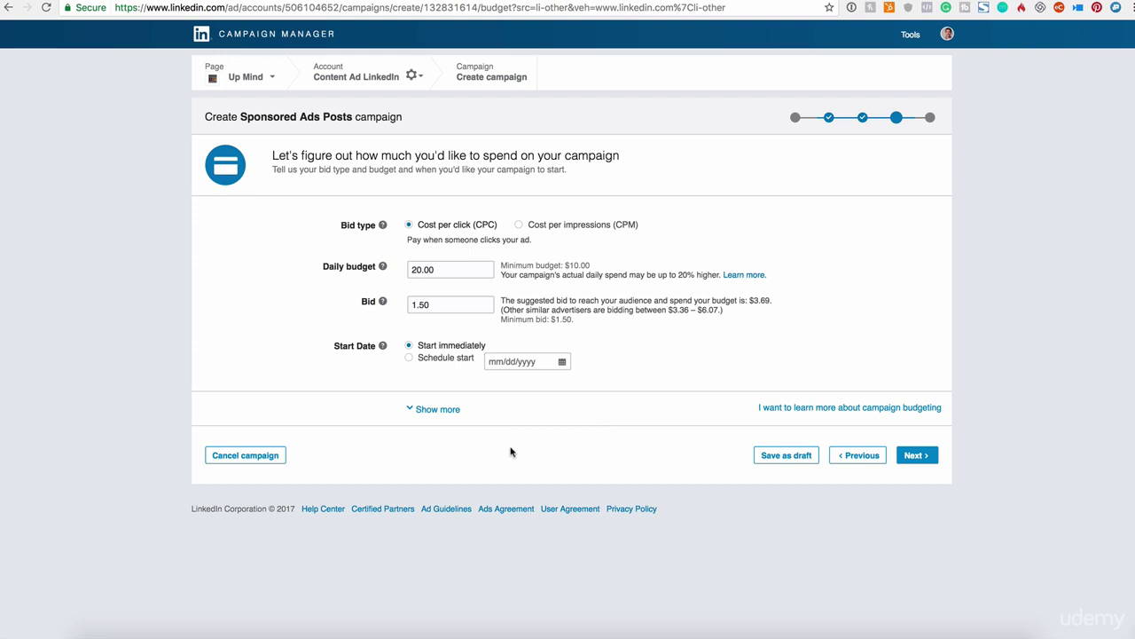
Expand the additional budget settings and set the campaign's end date to 7/23/2017.
{"action": "left_click", "coordinate": [443, 409]}
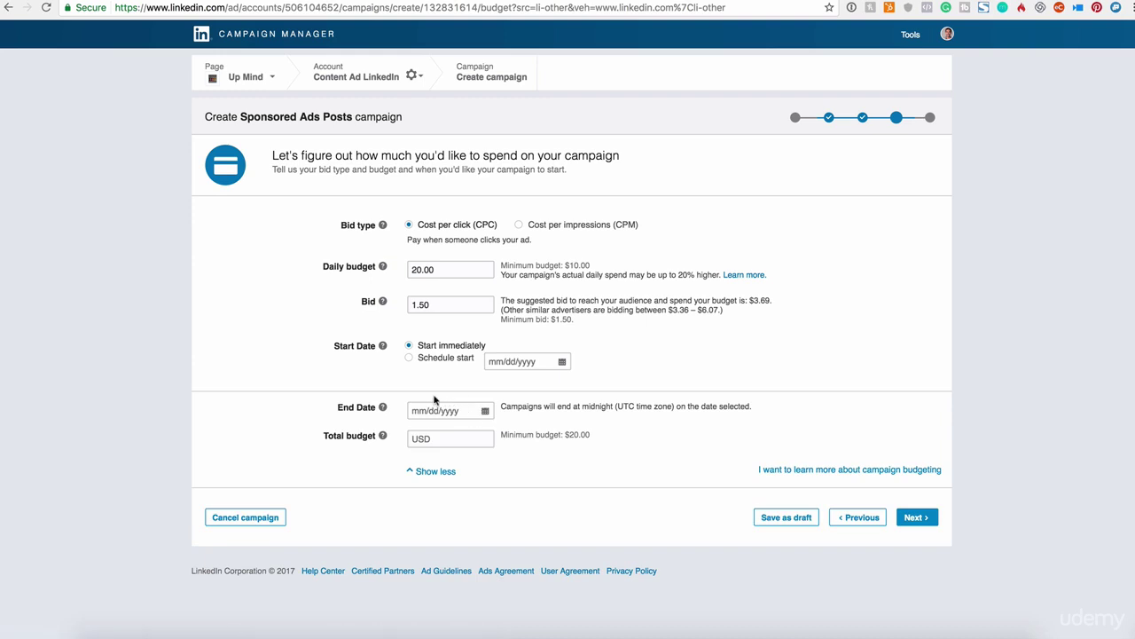
{"action": "left_click_drag", "start_coordinate": [339, 407], "coordinate": [380, 406]}
{"action": "left_click", "coordinate": [446, 410]}
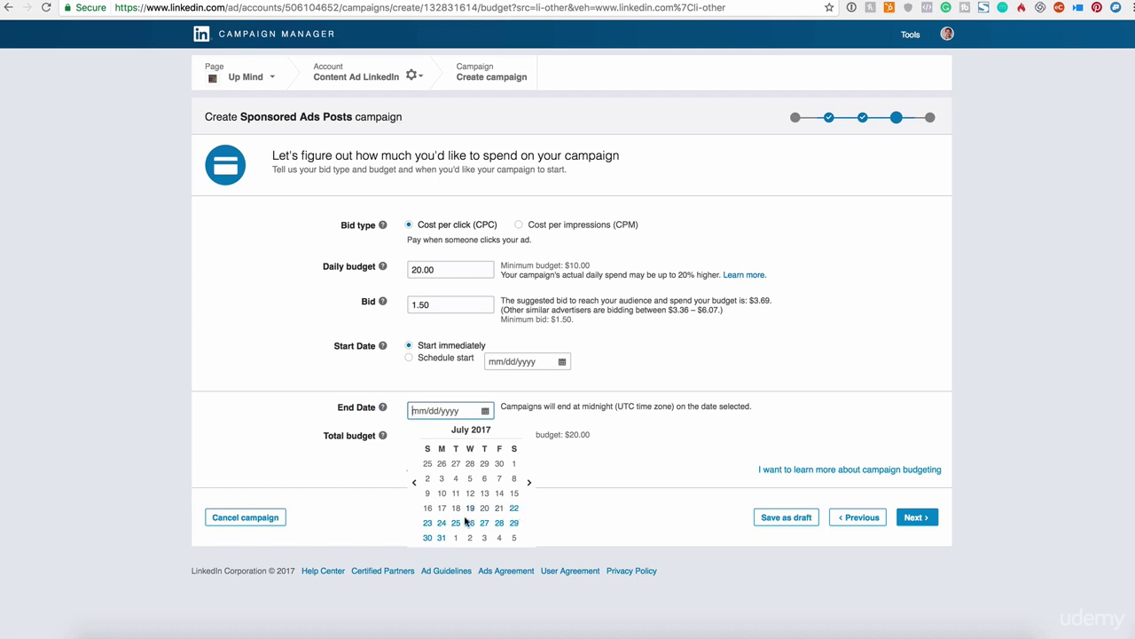
{"action": "left_click", "coordinate": [428, 523]}
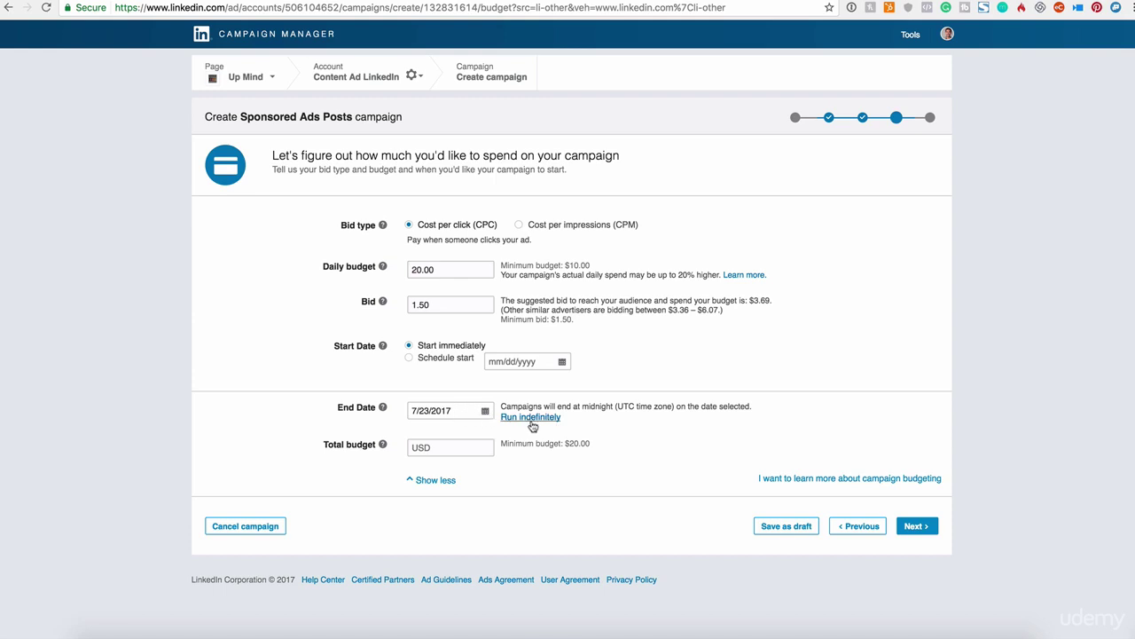
Compare against the daily budget and set the campaign's total budget to 50.
{"action": "left_click", "coordinate": [453, 444]}
{"action": "left_click_drag", "start_coordinate": [323, 266], "coordinate": [376, 267]}
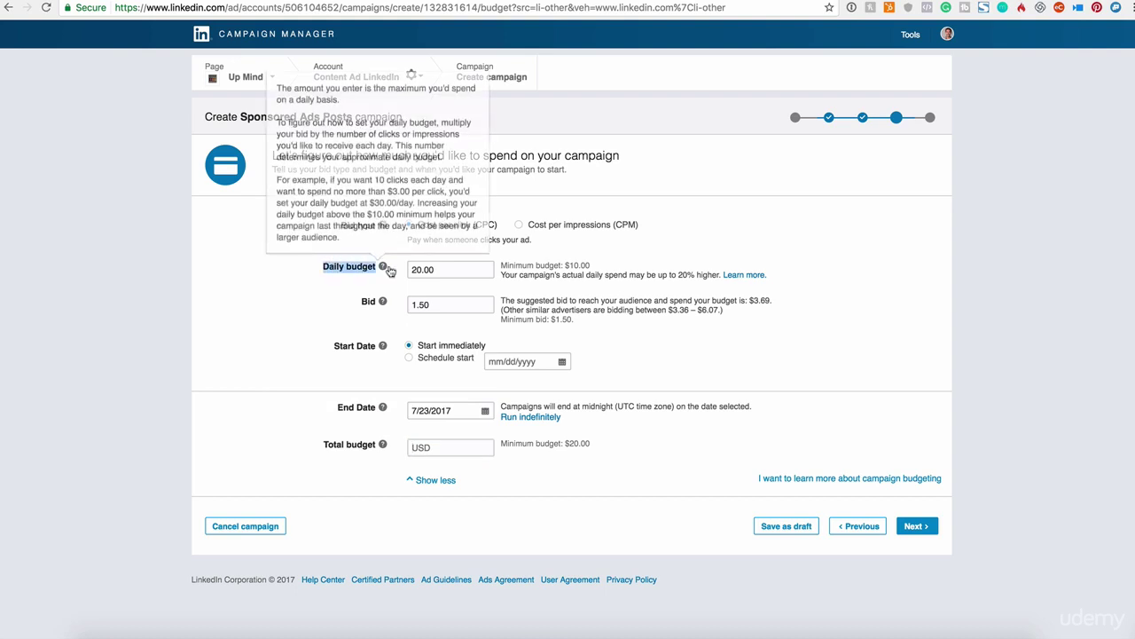
{"action": "left_click", "coordinate": [355, 256]}
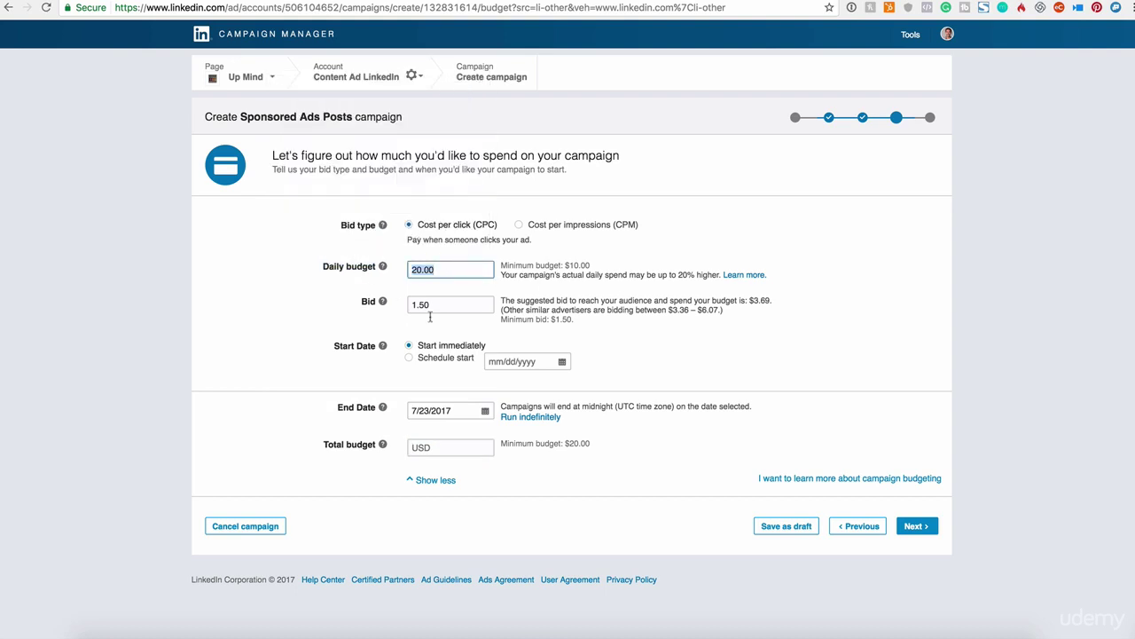
{"action": "left_click", "coordinate": [437, 447]}
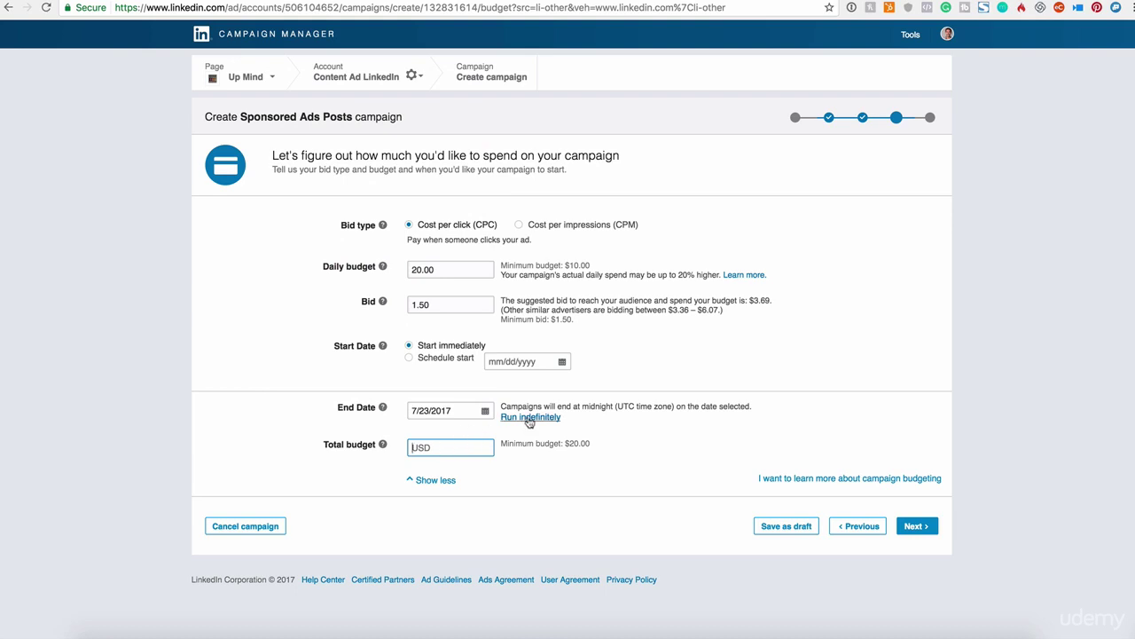
{"action": "left_click", "coordinate": [458, 448]}
{"action": "type", "text": "50"}
{"action": "left_click", "coordinate": [637, 484]}
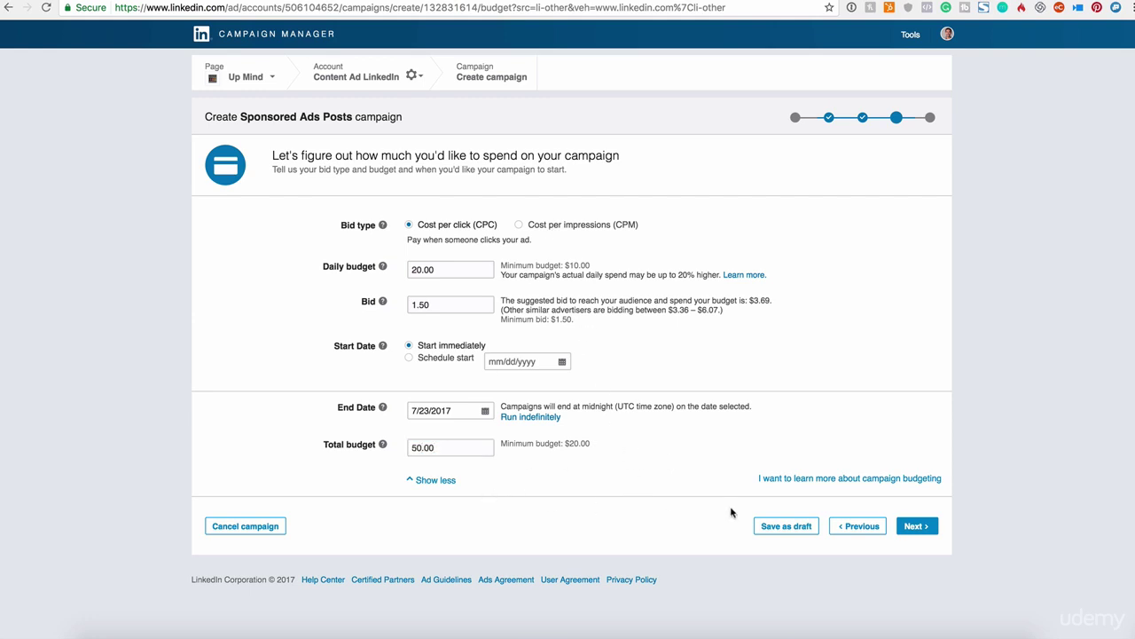
Continue to the checkout and review the campaign's name, type, bid, daily budget and total budget in the launch summary.
{"action": "left_click", "coordinate": [915, 526]}
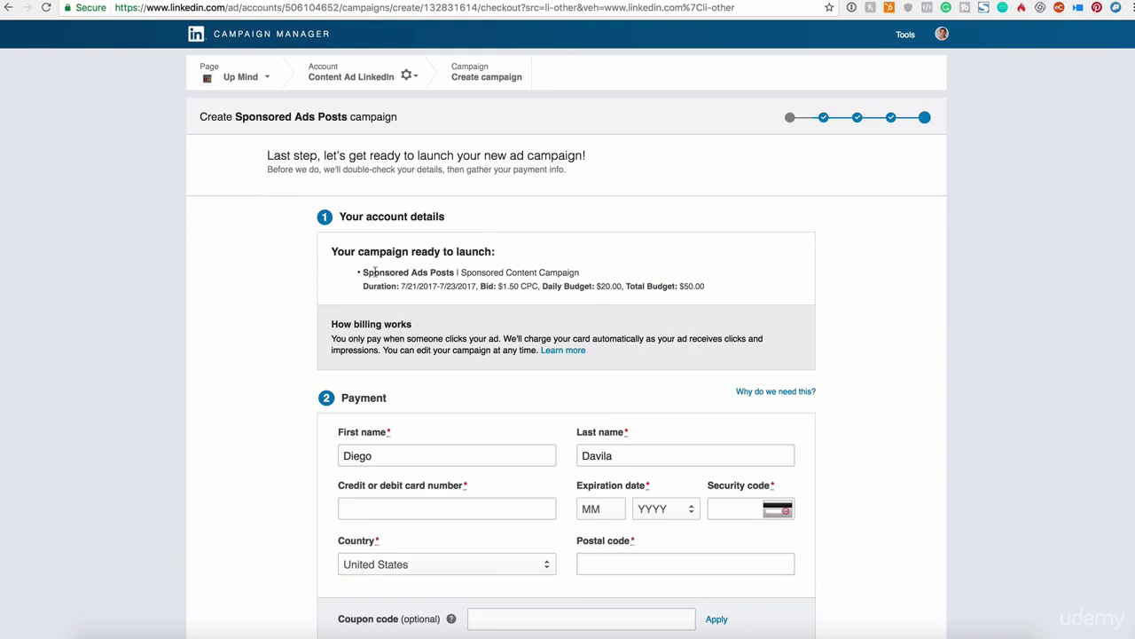
{"action": "left_click_drag", "start_coordinate": [374, 272], "coordinate": [450, 272]}
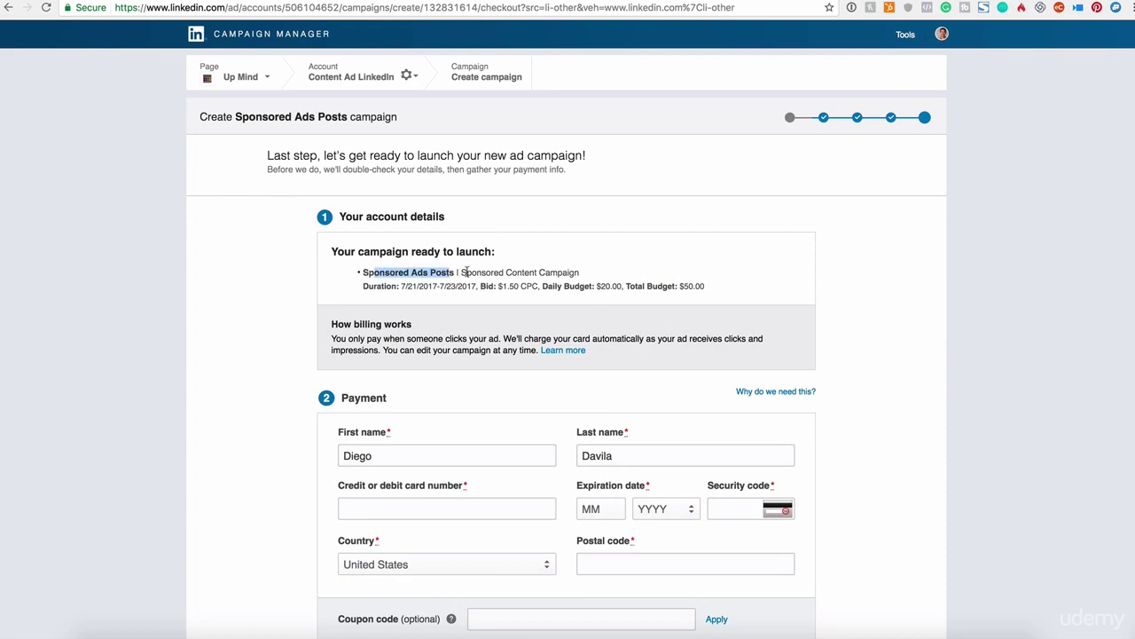
{"action": "left_click_drag", "start_coordinate": [465, 272], "coordinate": [582, 273]}
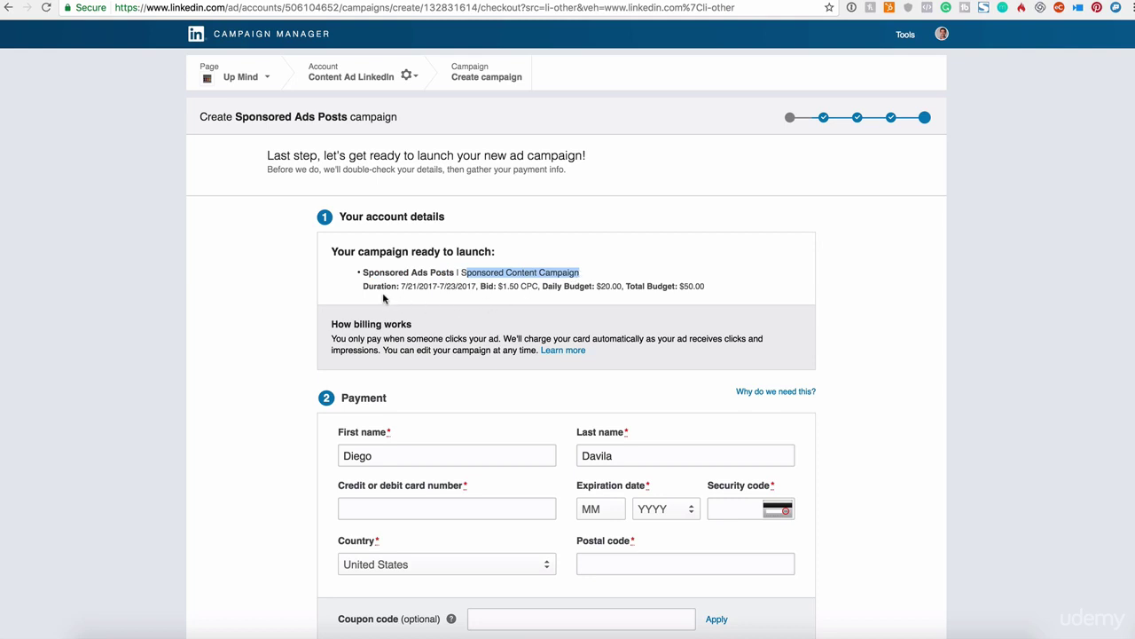
{"action": "left_click_drag", "start_coordinate": [706, 285], "coordinate": [472, 285]}
{"action": "left_click_drag", "start_coordinate": [480, 286], "coordinate": [547, 284]}
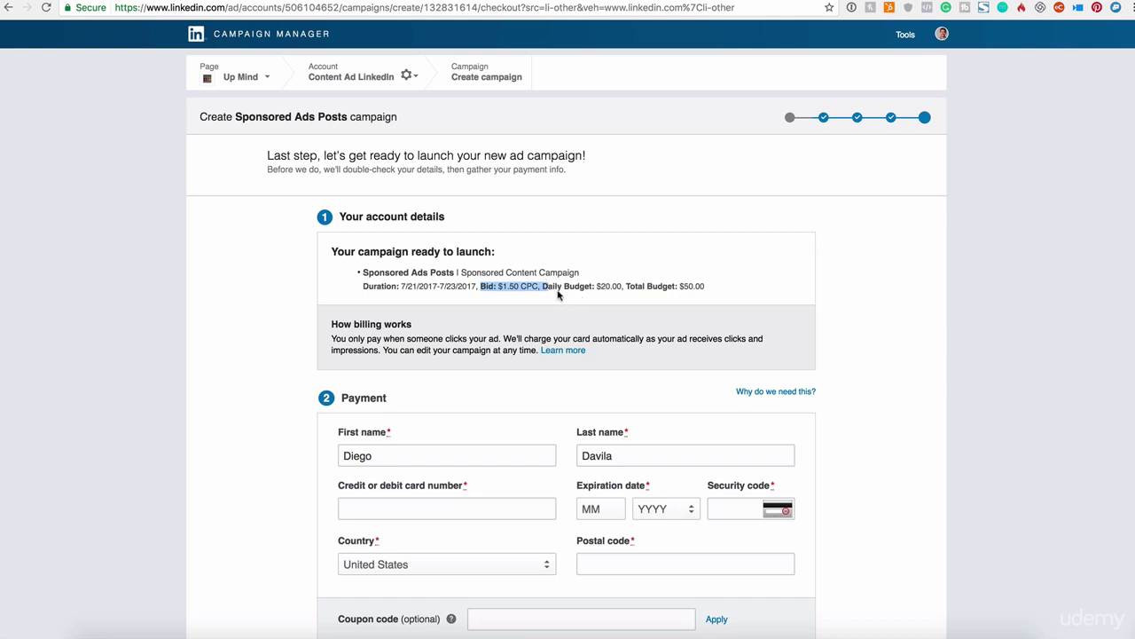
{"action": "mouse_move", "coordinate": [706, 286]}
{"action": "left_mouse_down"}
{"action": "mouse_move", "coordinate": [596, 285]}
{"action": "mouse_move", "coordinate": [712, 286]}
{"action": "left_mouse_up"}
Examine the payment form's cardholder, card, country, postal and coupon code fields and the frequently asked billing questions.
{"action": "scroll", "coordinate": [711, 288], "scroll_direction": "down", "scroll_amount": 1}
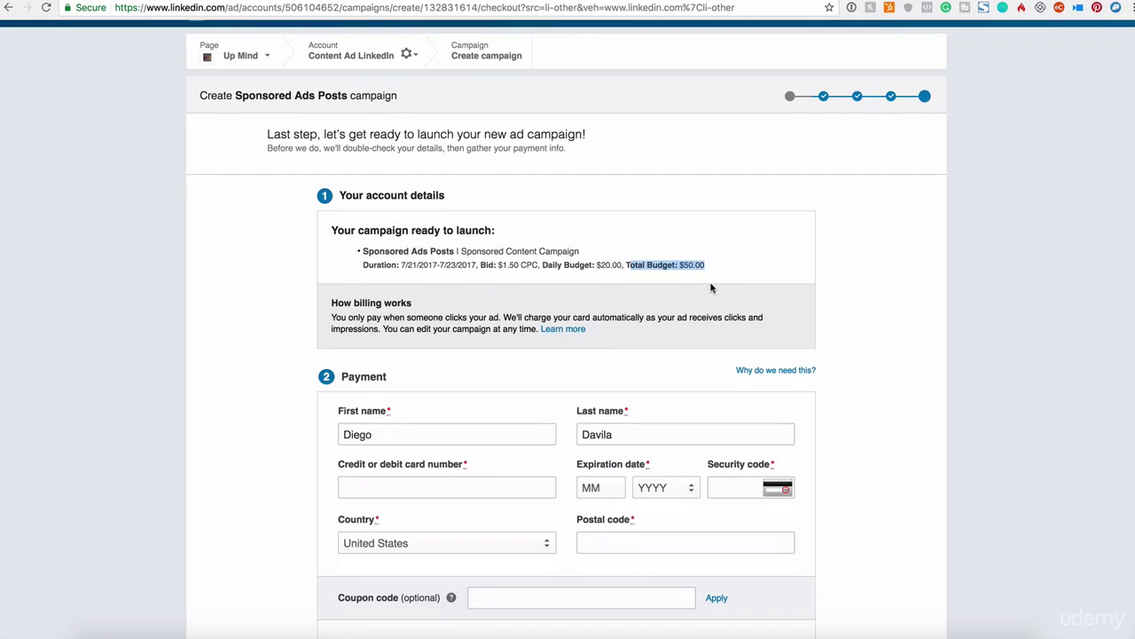
{"action": "scroll", "coordinate": [752, 333], "scroll_direction": "down", "scroll_amount": 1}
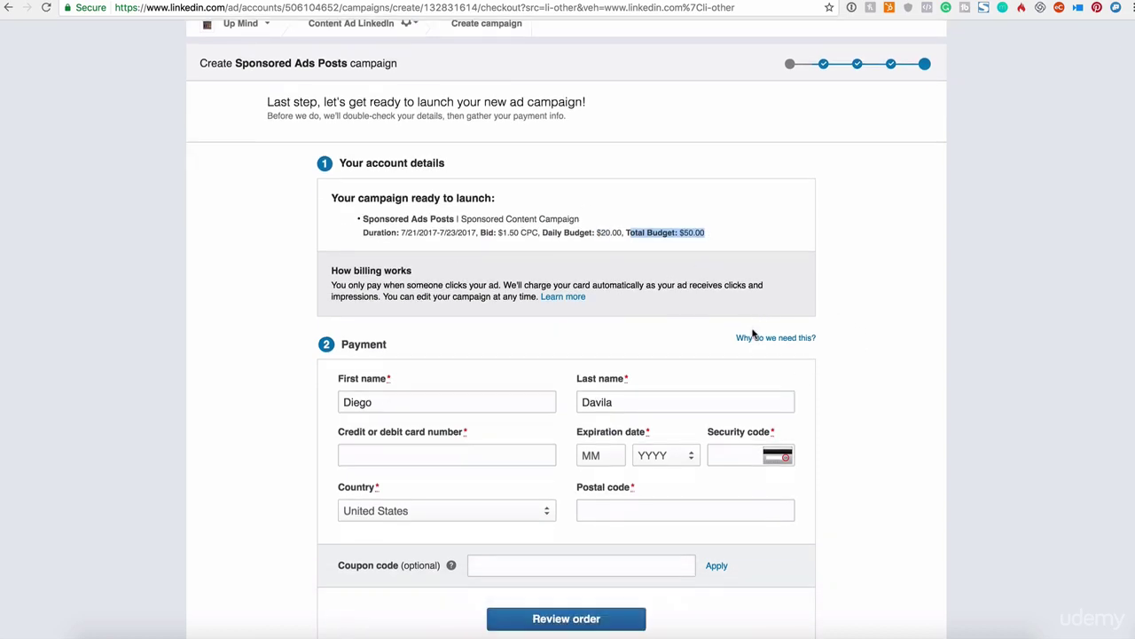
{"action": "scroll", "coordinate": [752, 334], "scroll_direction": "down", "scroll_amount": 3}
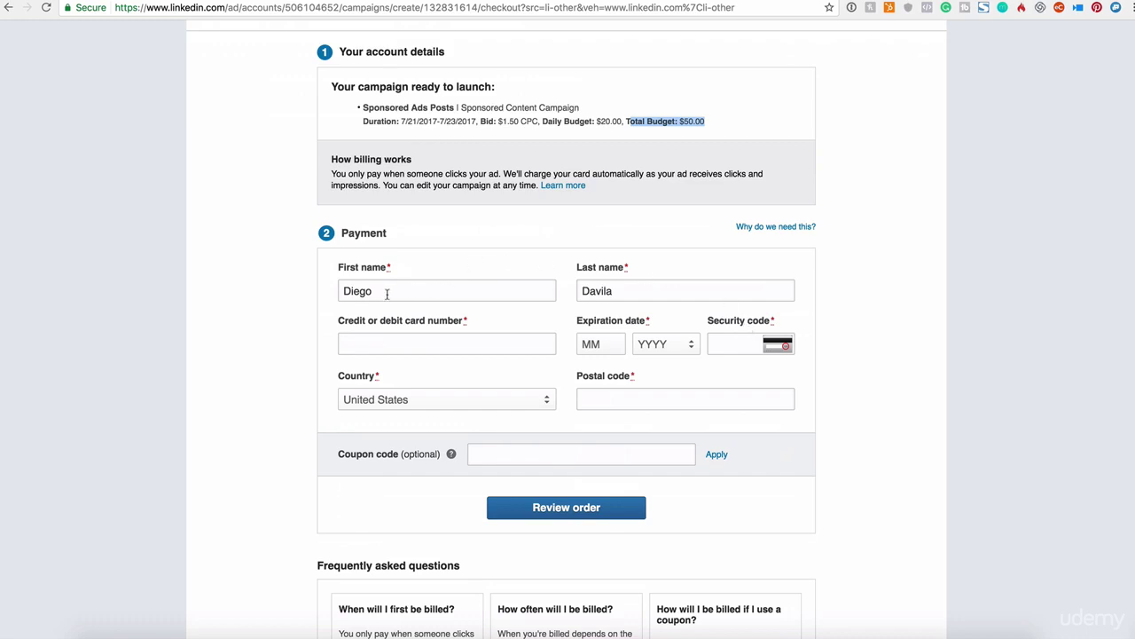
{"action": "left_click", "coordinate": [357, 340]}
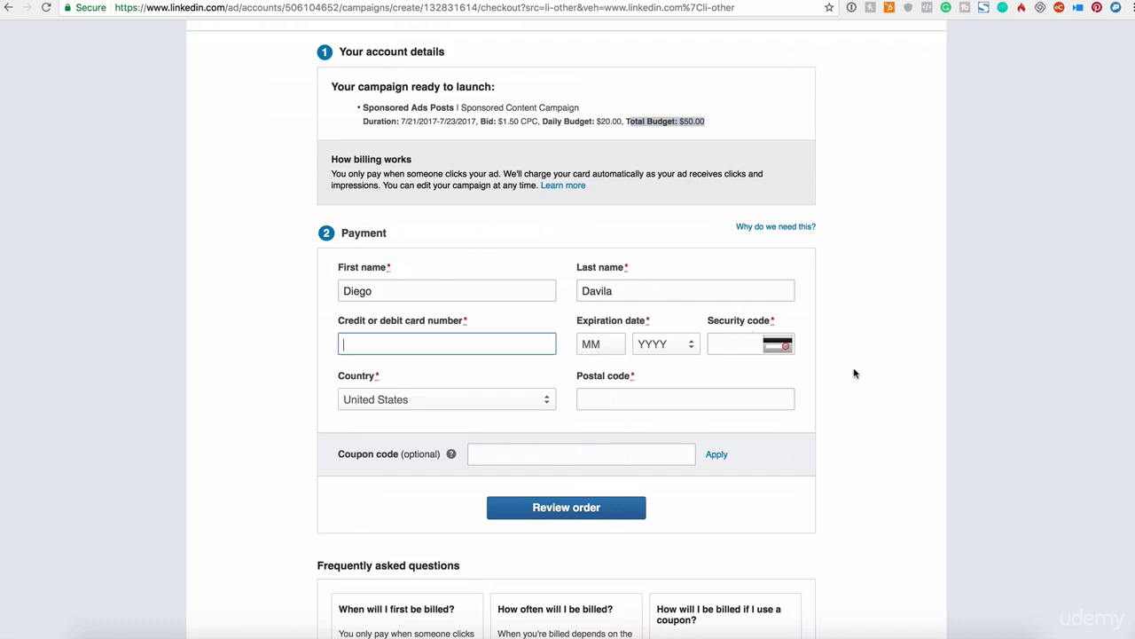
{"action": "scroll", "coordinate": [636, 499], "scroll_direction": "down", "scroll_amount": 5}
{"action": "scroll", "coordinate": [639, 506], "scroll_direction": "up", "scroll_amount": 8}
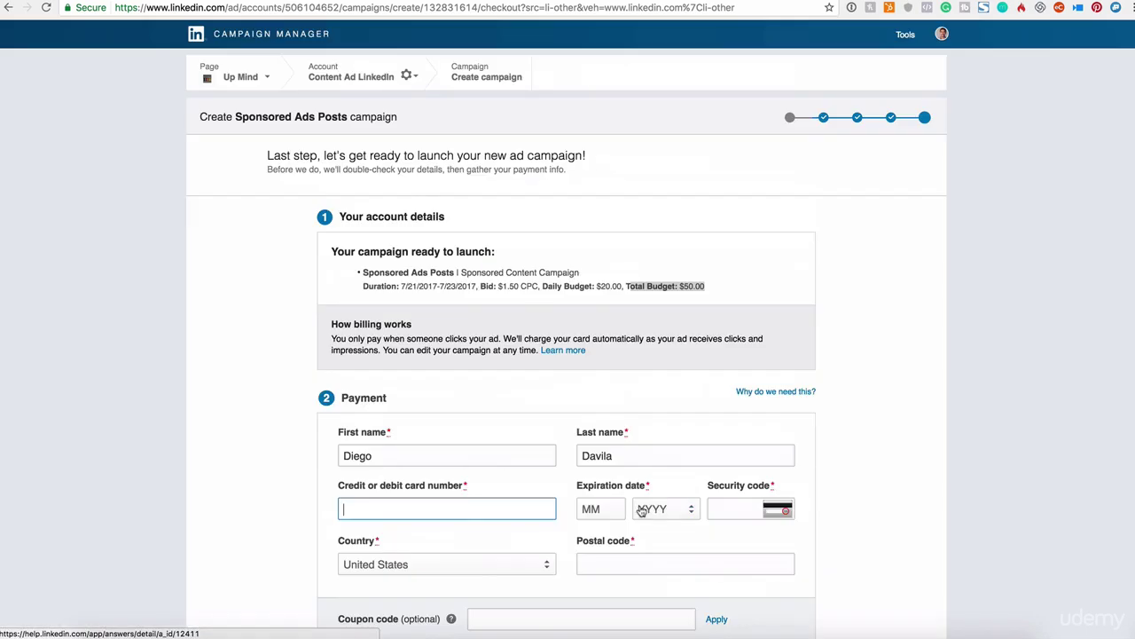
{"action": "scroll", "coordinate": [671, 436], "scroll_direction": "down", "scroll_amount": 2}
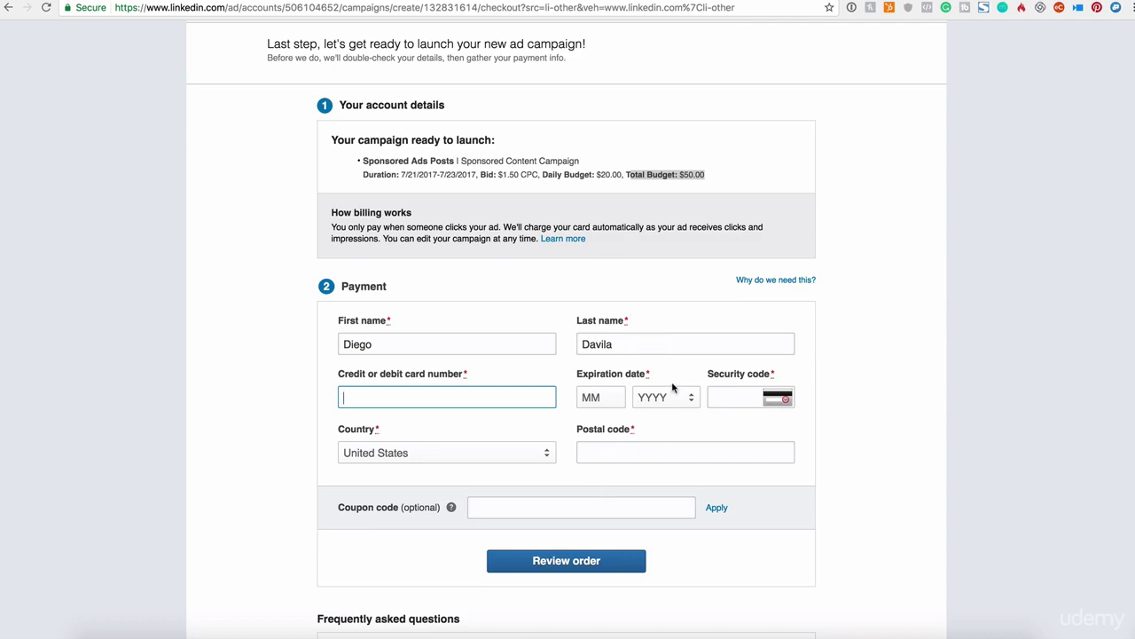
{"action": "scroll", "coordinate": [672, 386], "scroll_direction": "up", "scroll_amount": 3}
{"action": "scroll", "coordinate": [674, 381], "scroll_direction": "down", "scroll_amount": 3}
{"action": "scroll", "coordinate": [676, 377], "scroll_direction": "down", "scroll_amount": 3}
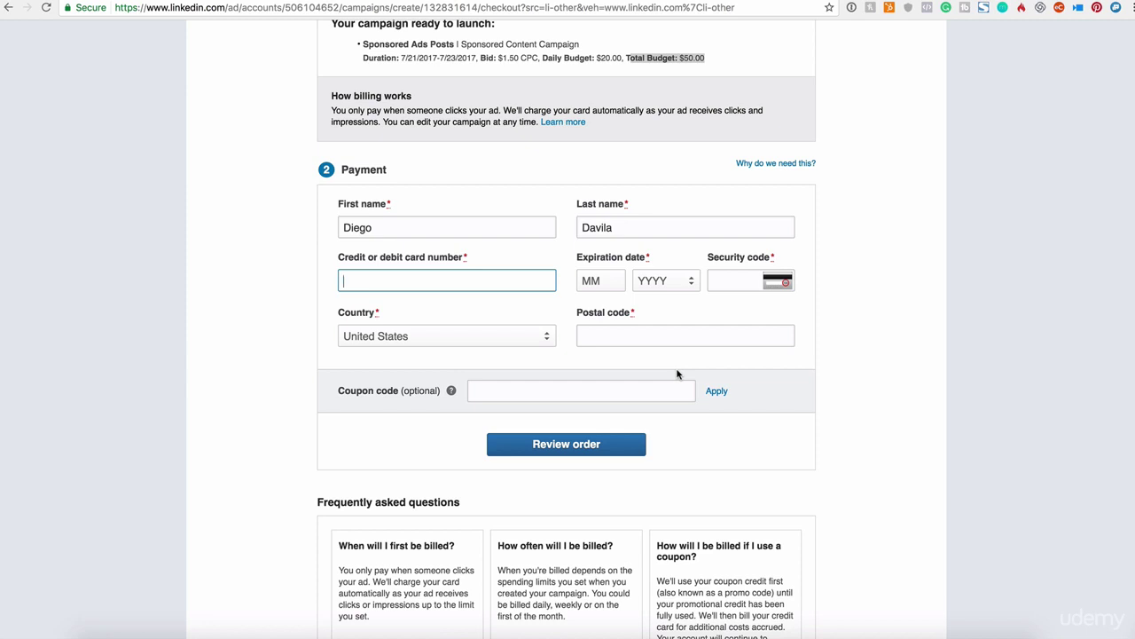
{"action": "scroll", "coordinate": [668, 383], "scroll_direction": "up", "scroll_amount": 2}
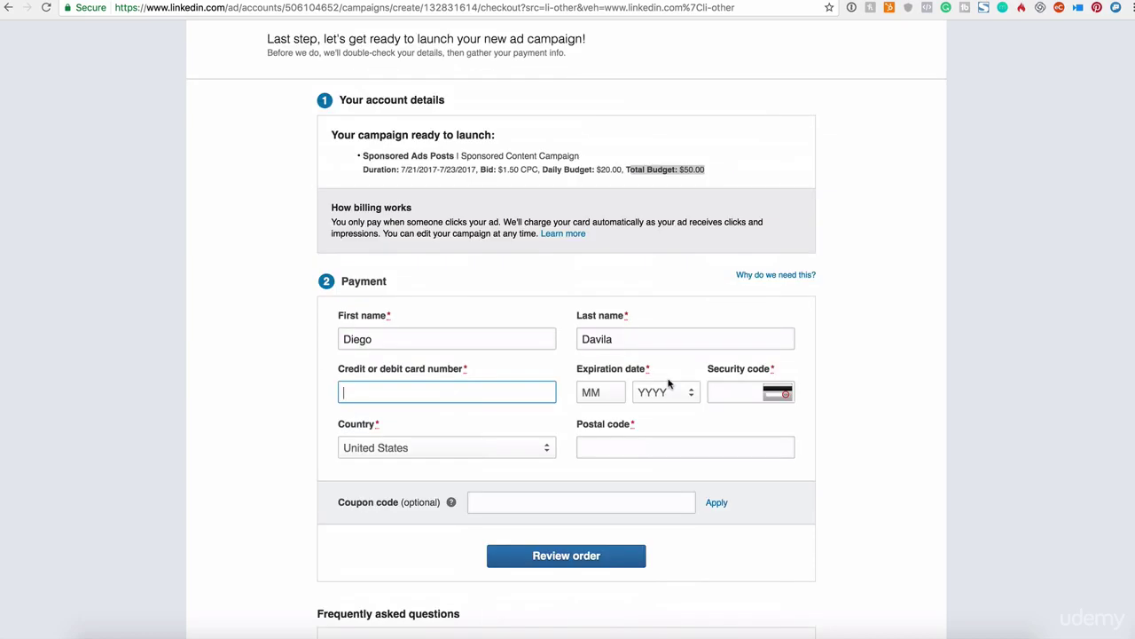